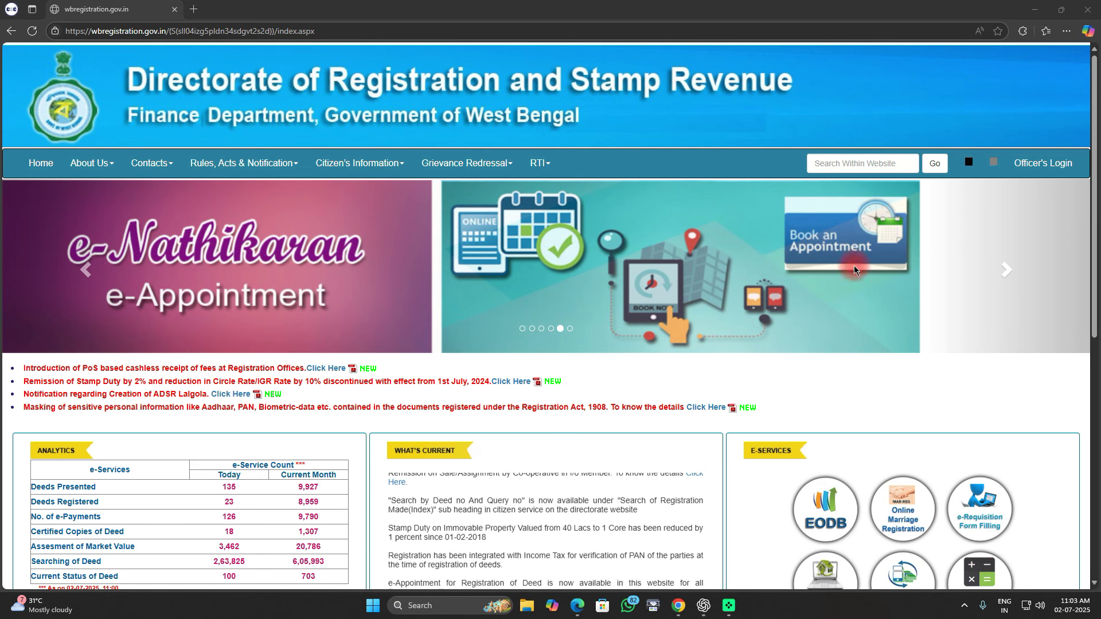
Step: Scroll the e-Nathikaran home page down to the E-Services icons for deed search and certified copies
mouse_move(27, 138)
left_mouse_down()
mouse_move(281, 185)
mouse_move(587, 185)
left_mouse_up()
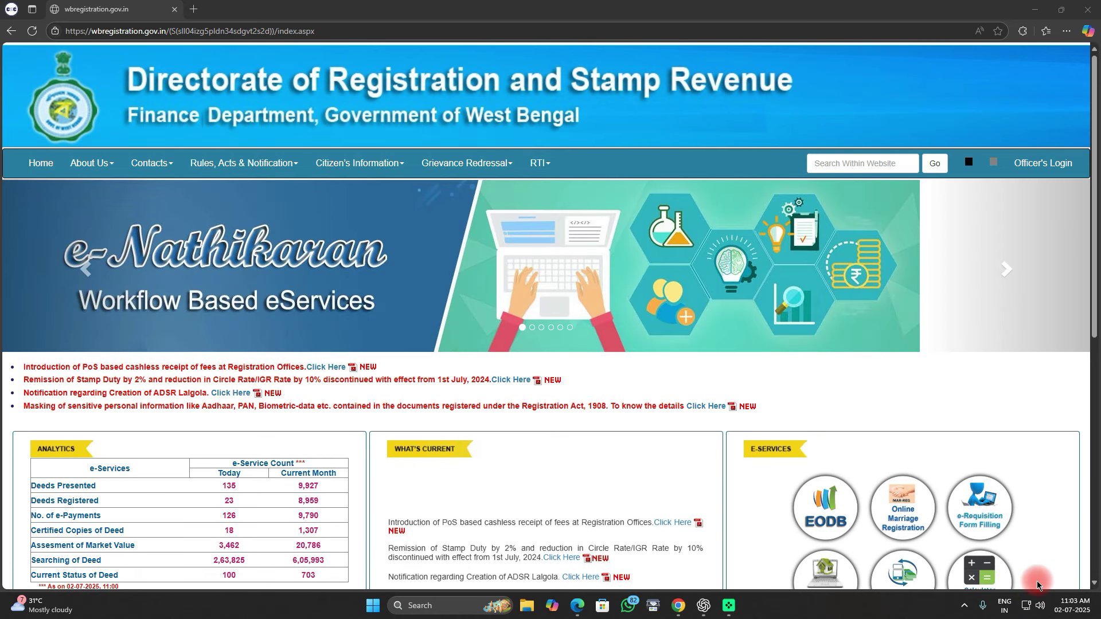
scroll(1037, 580, "down", 5)
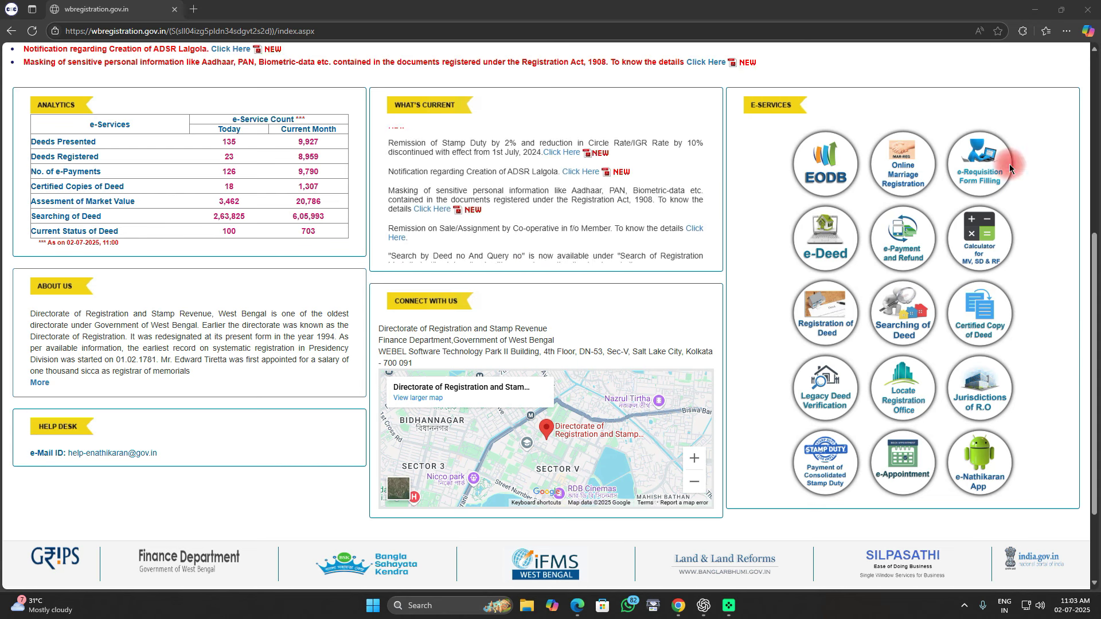
mouse_move(761, 116)
left_mouse_down()
mouse_move(772, 200)
mouse_move(924, 446)
mouse_move(1036, 498)
left_mouse_up()
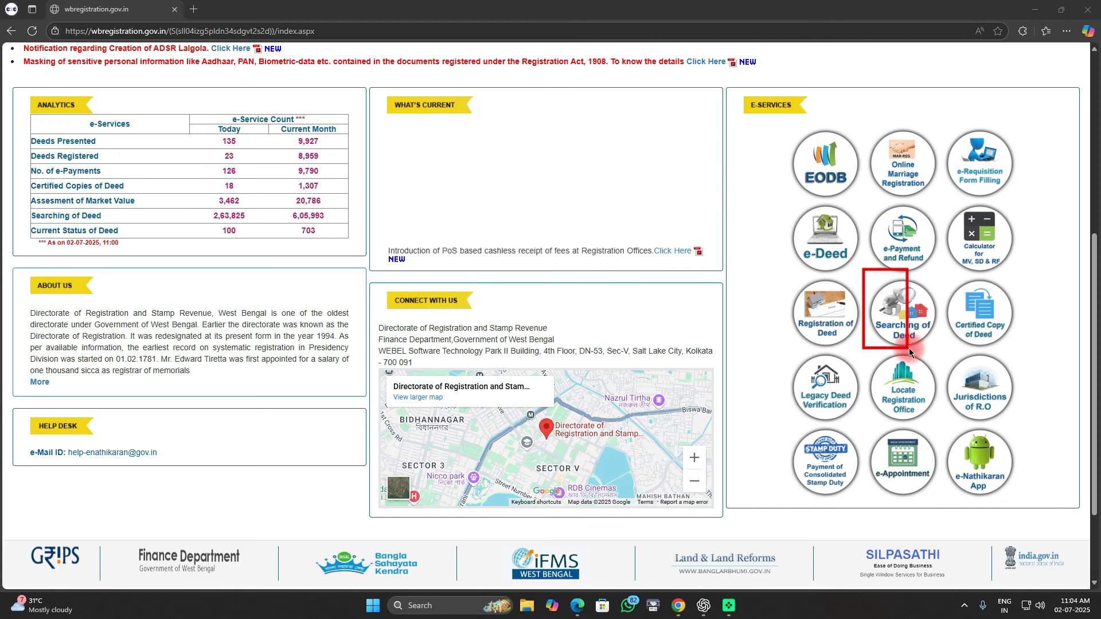
Step: Choose 'Searching of deed availability status' from the Searching of Deed options
left_click(895, 318)
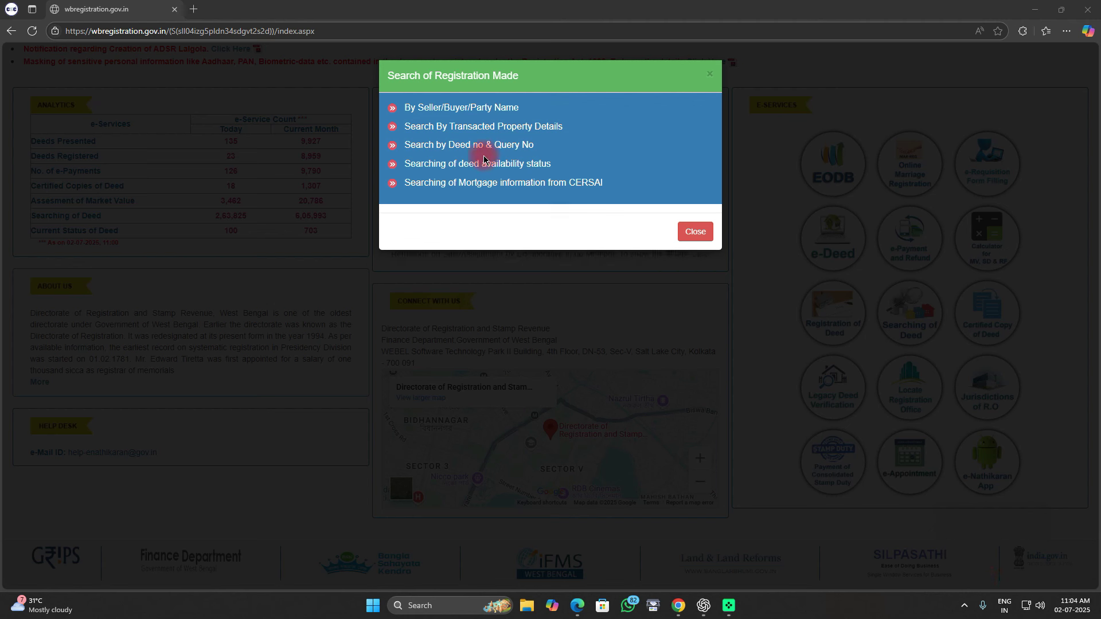
left_click_drag(418, 114, 552, 119)
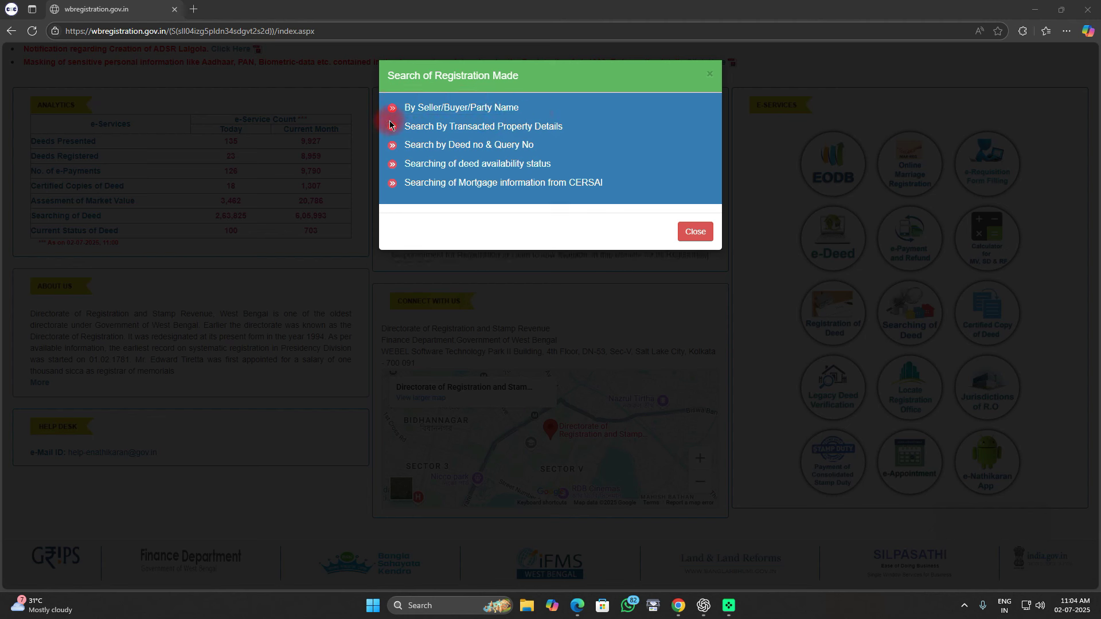
mouse_move(381, 116)
left_mouse_down()
mouse_move(465, 139)
mouse_move(574, 136)
left_mouse_up()
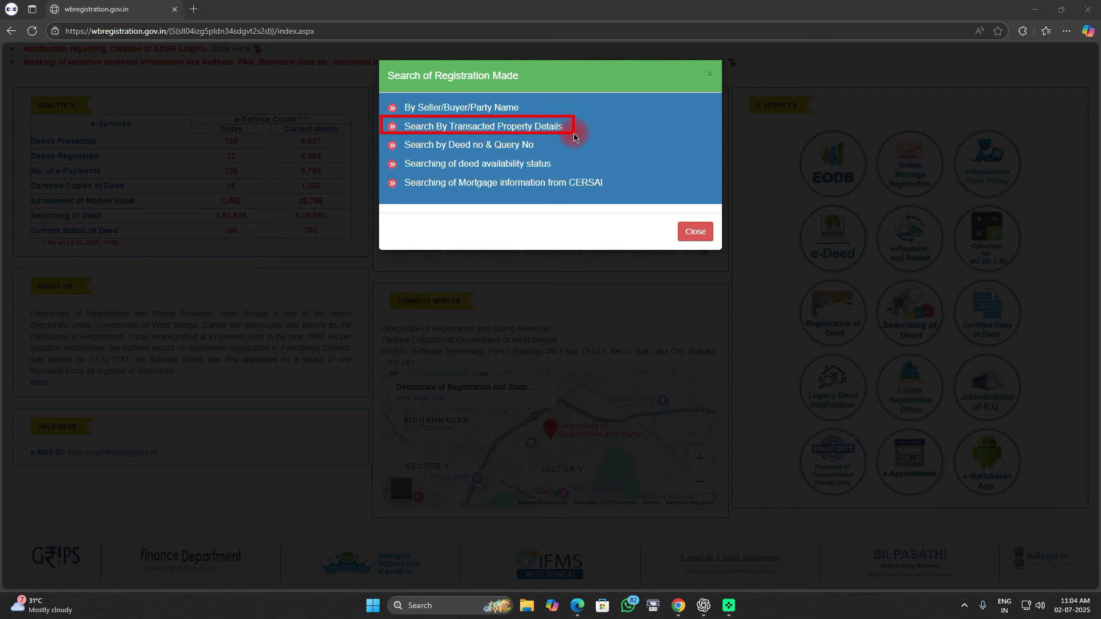
left_click_drag(381, 134, 552, 159)
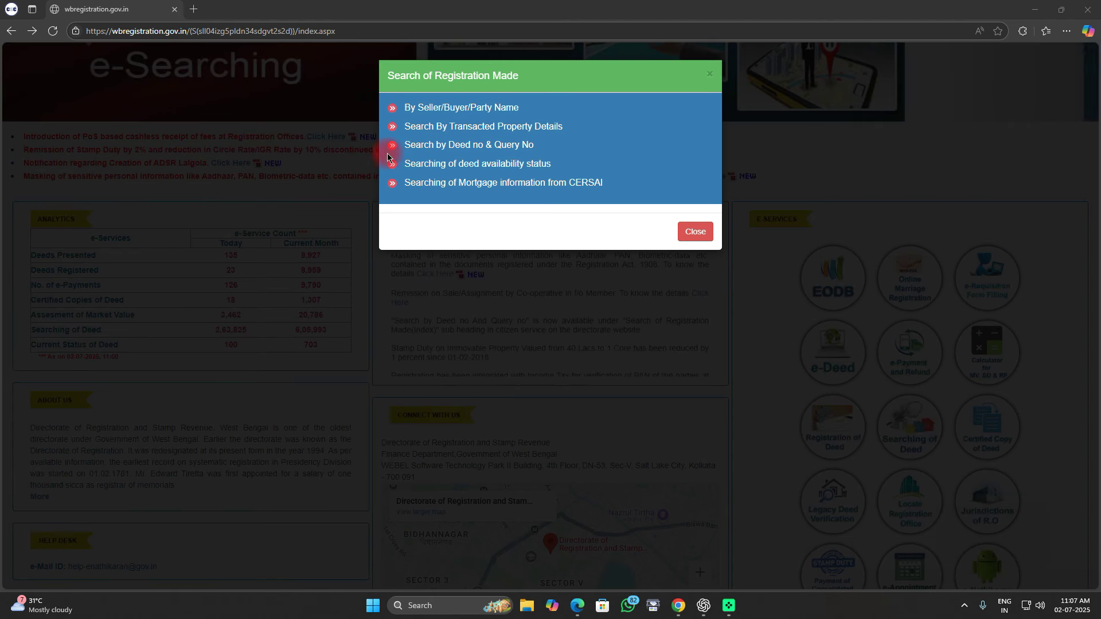
mouse_move(383, 154)
left_mouse_down()
mouse_move(389, 168)
mouse_move(560, 173)
left_mouse_up()
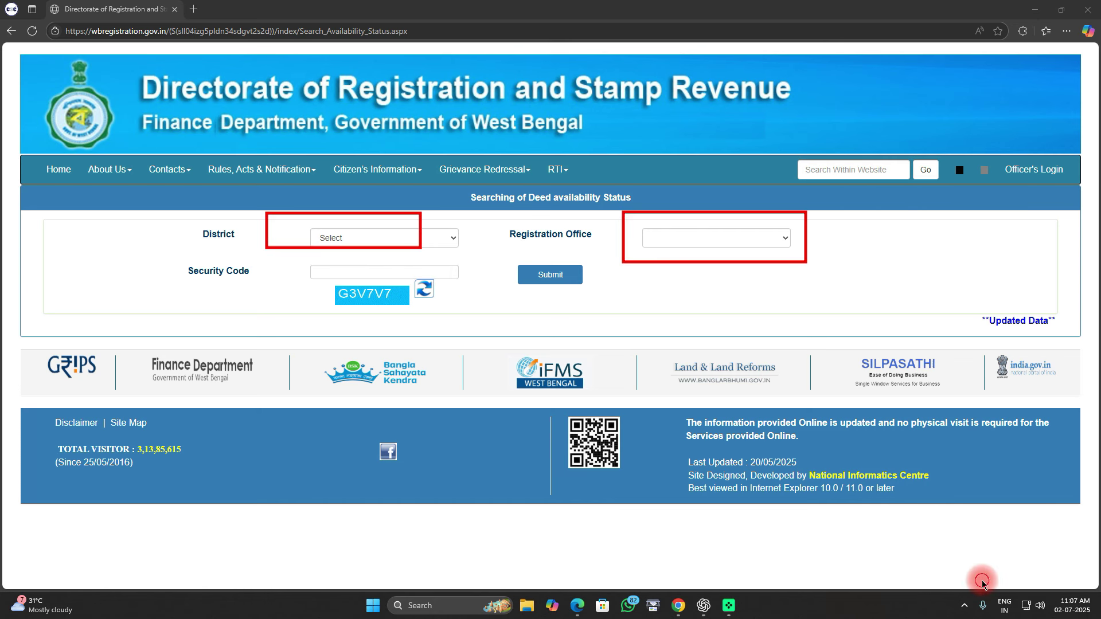
Step: Search deed availability for Malda district, HABIBPUR (A.D.S.R.) office, entering the displayed security code
left_click(362, 248)
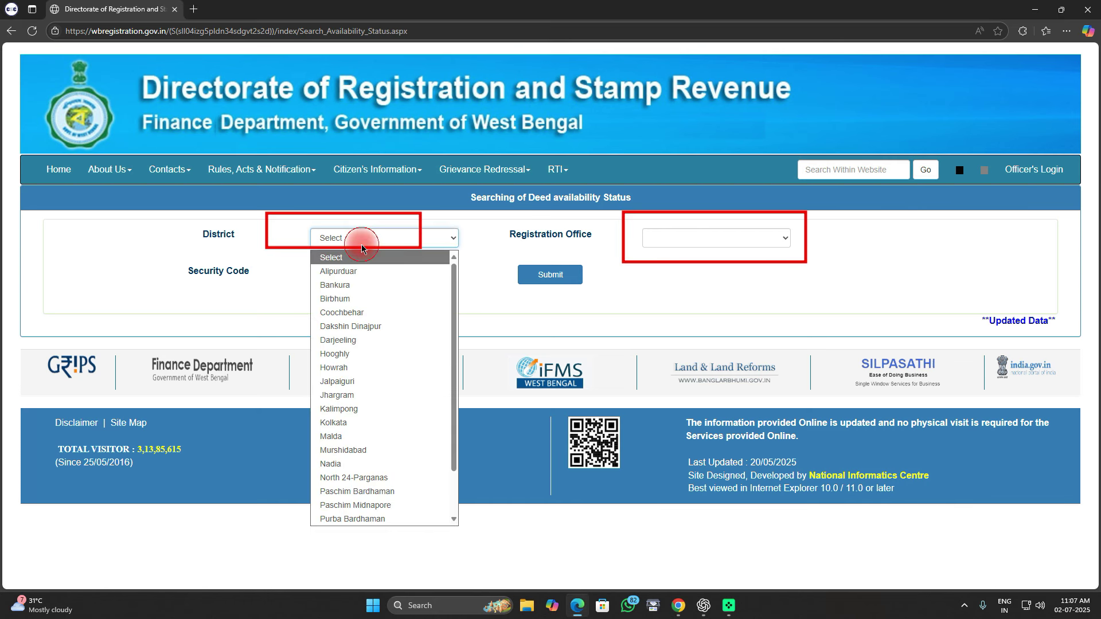
left_click(350, 436)
left_click(690, 243)
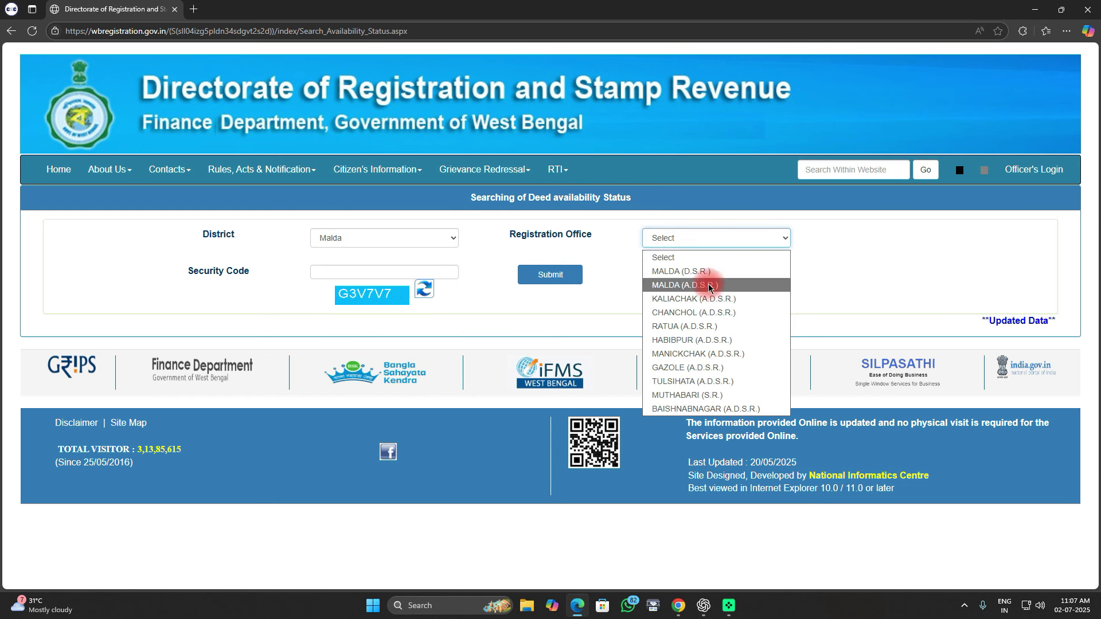
left_click(688, 340)
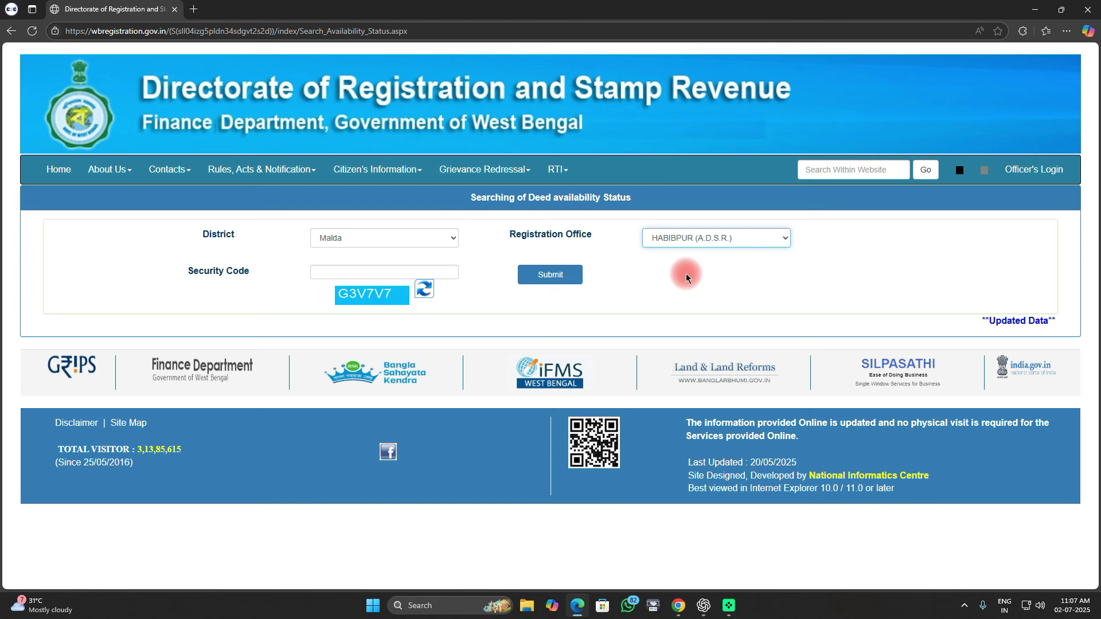
left_click(373, 273)
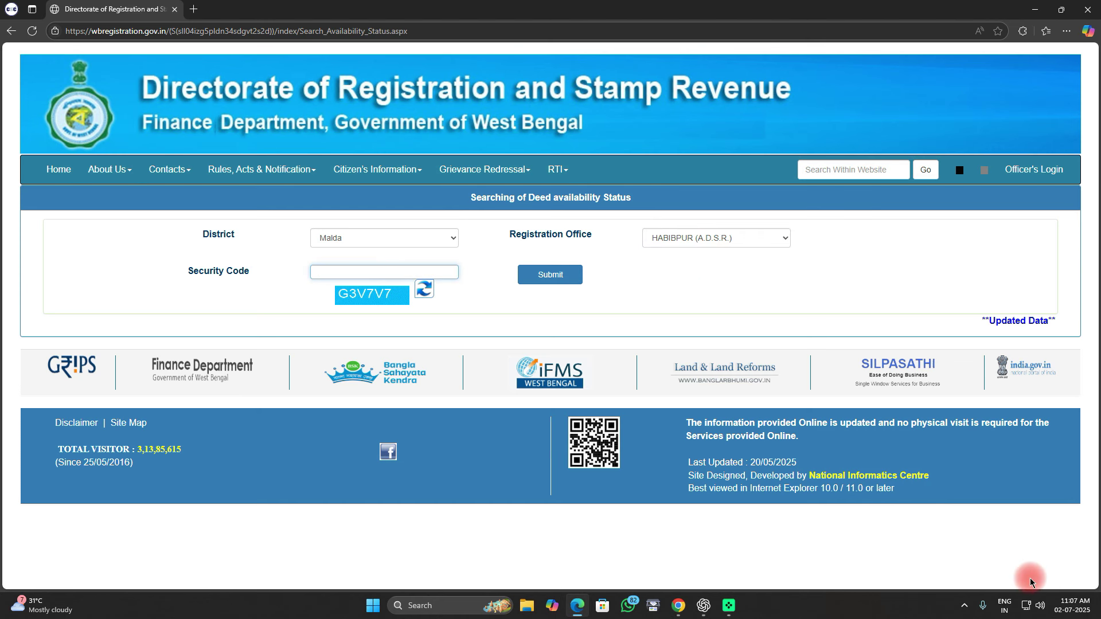
type("G3V7V7")
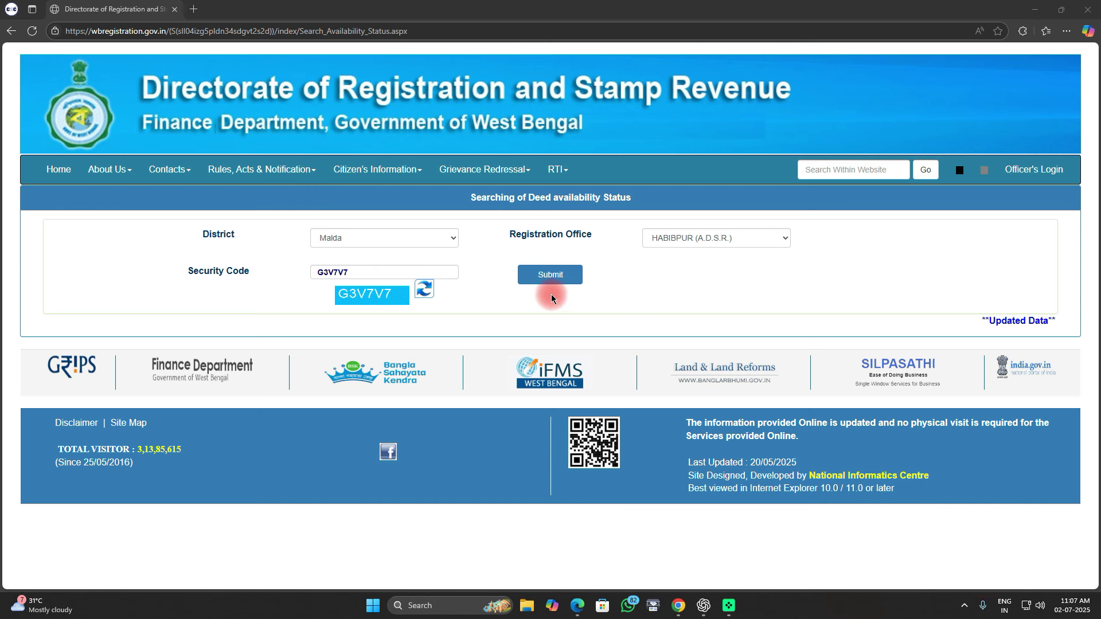
left_click(549, 278)
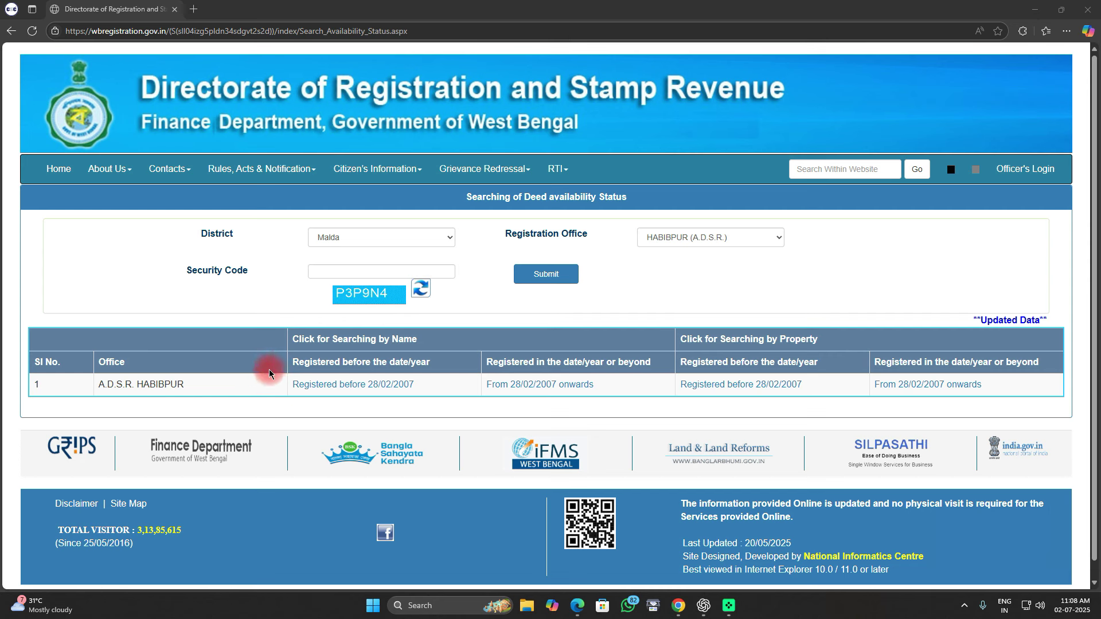
Step: Follow A.D.S.R. HABIBPUR's 'Registered before 28/02/2007' name-search link
left_click_drag(268, 369, 440, 401)
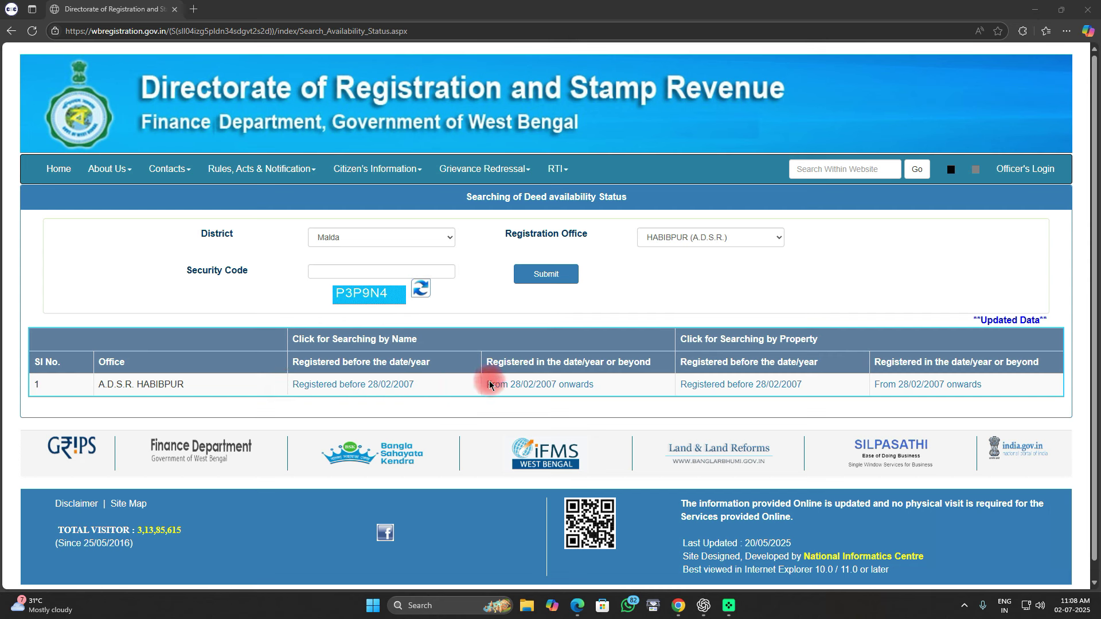
left_click_drag(467, 367, 608, 402)
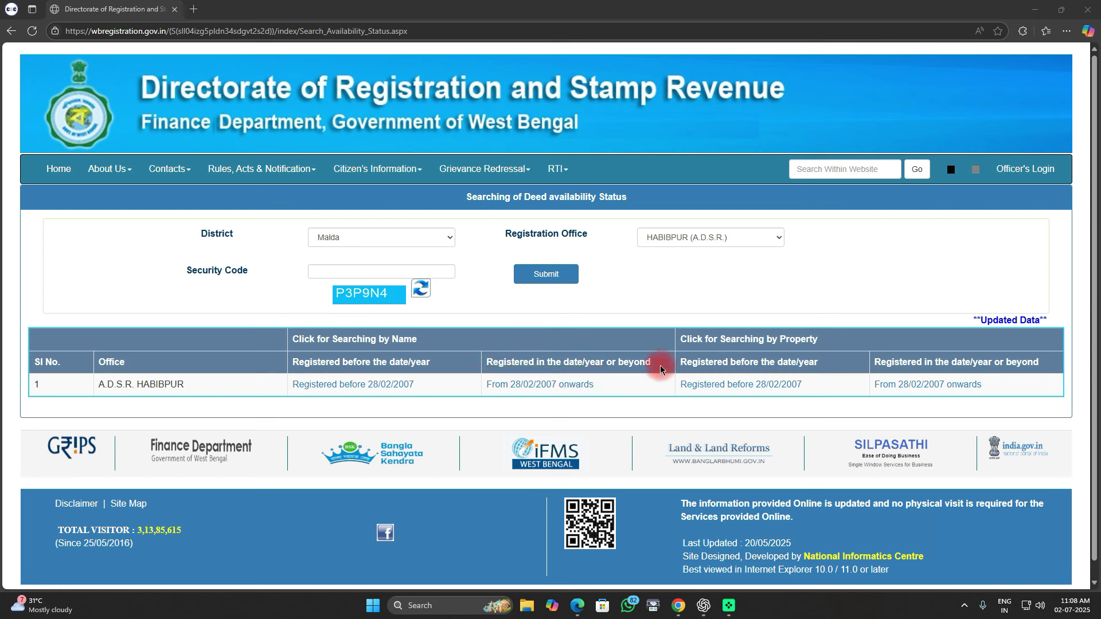
mouse_move(659, 365)
left_mouse_down()
mouse_move(703, 403)
mouse_move(826, 408)
left_mouse_up()
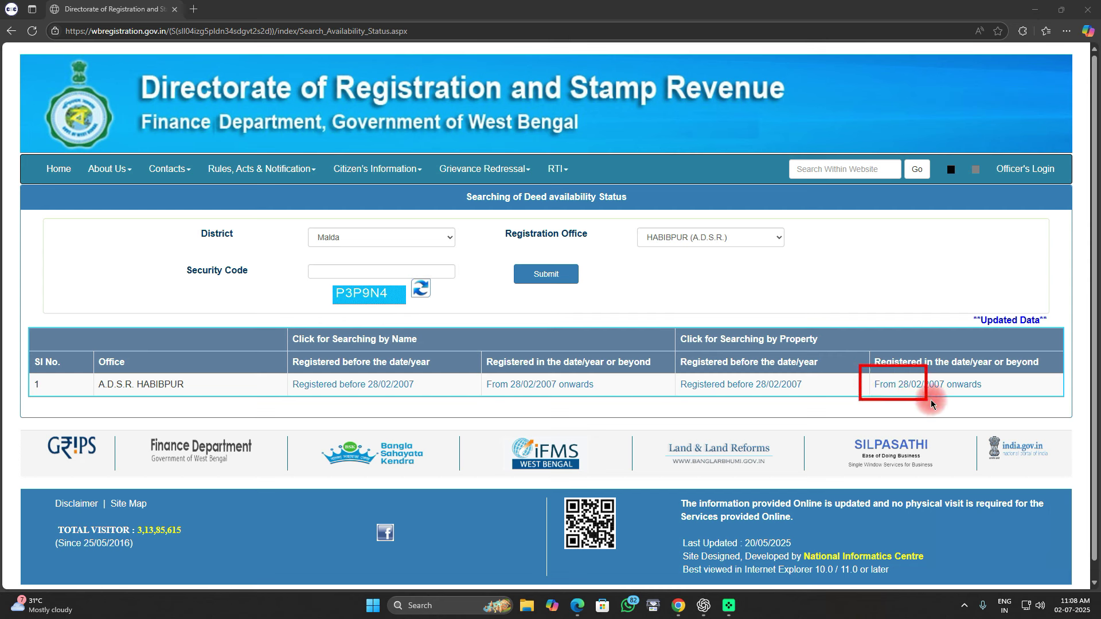
left_click_drag(932, 405, 990, 406)
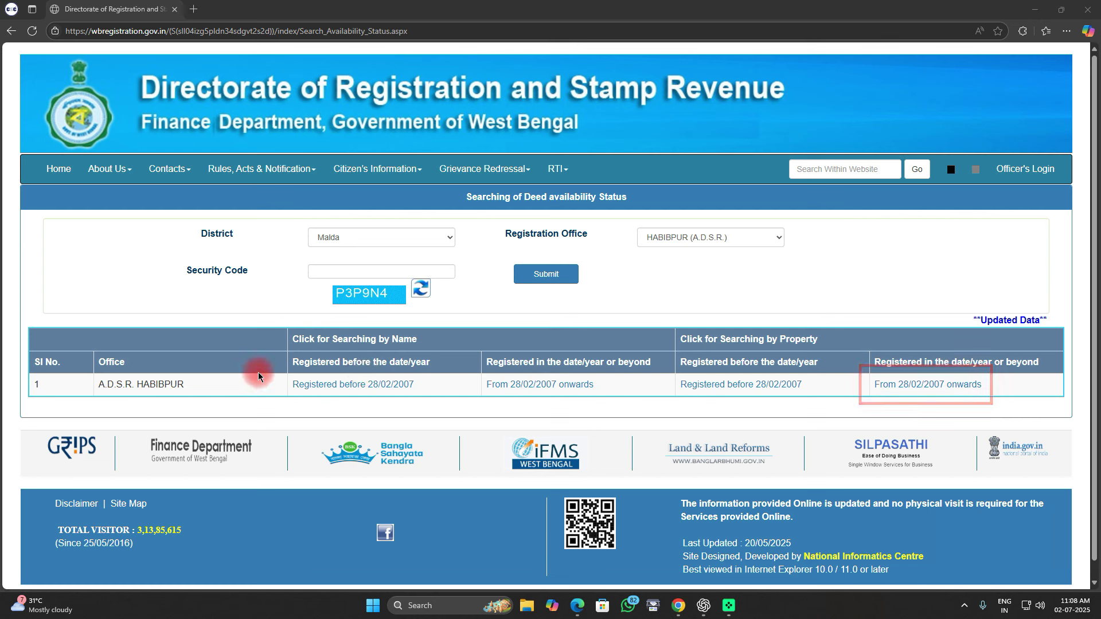
left_click_drag(260, 370, 436, 400)
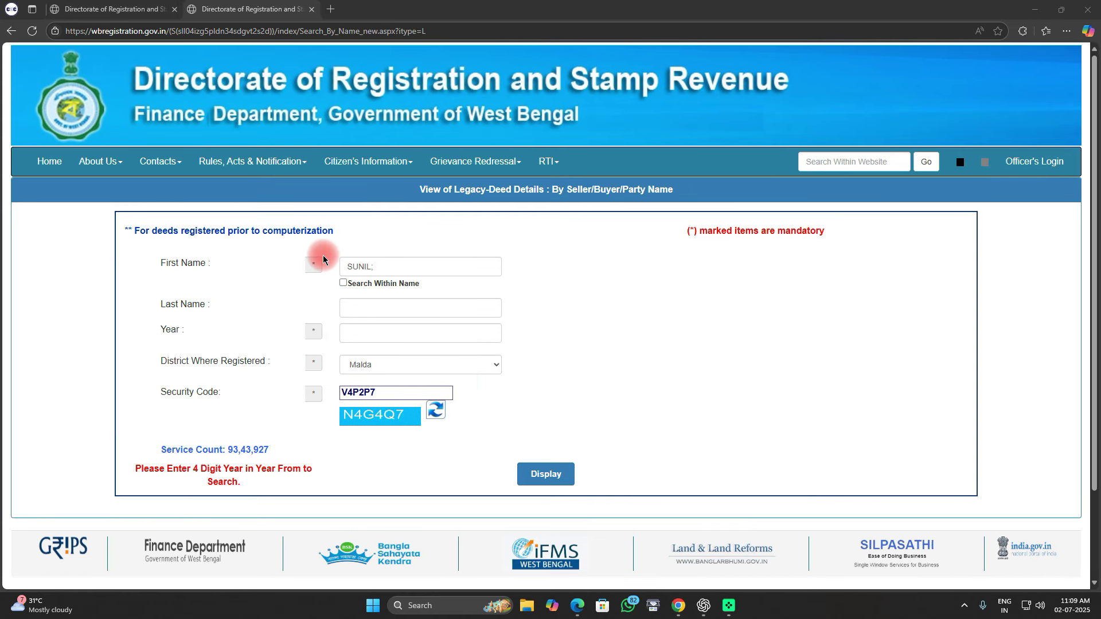
Step: Search Malda legacy deeds by first name for year 1988, entering the security code
mouse_move(322, 249)
left_mouse_down()
mouse_move(371, 284)
mouse_move(460, 281)
left_mouse_up()
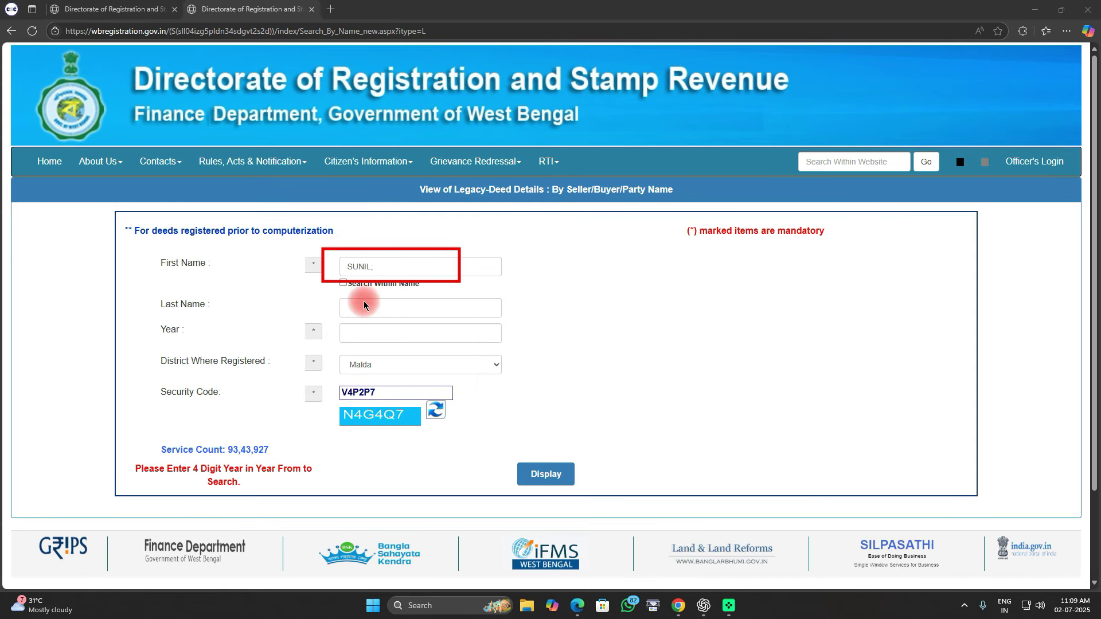
left_click_drag(401, 327, 513, 325)
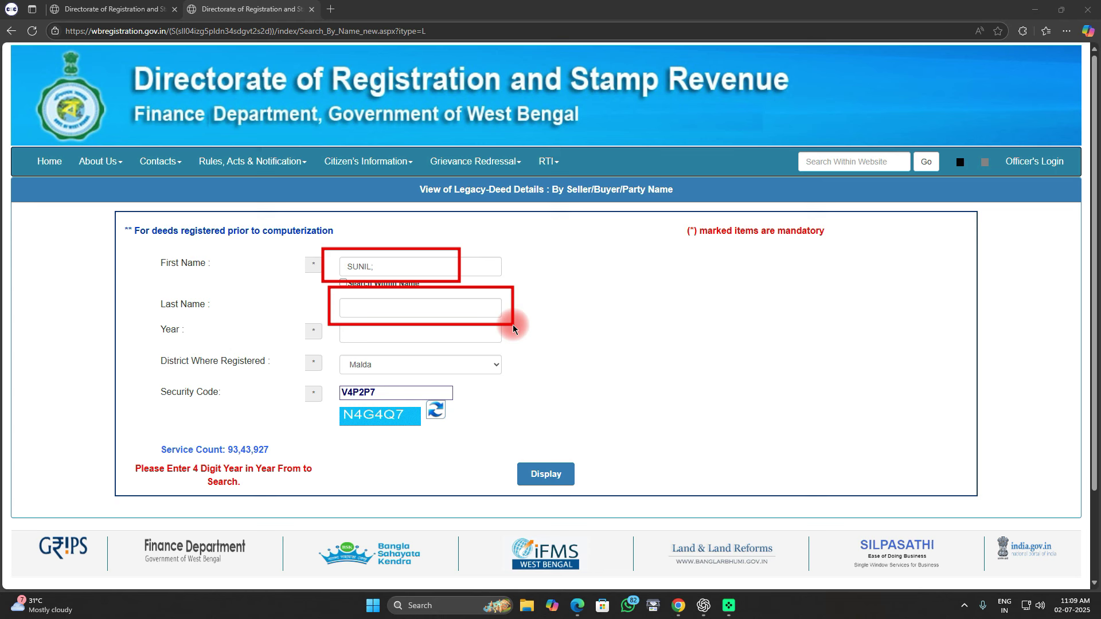
mouse_move(333, 324)
left_mouse_down()
mouse_move(474, 356)
mouse_move(538, 350)
left_mouse_up()
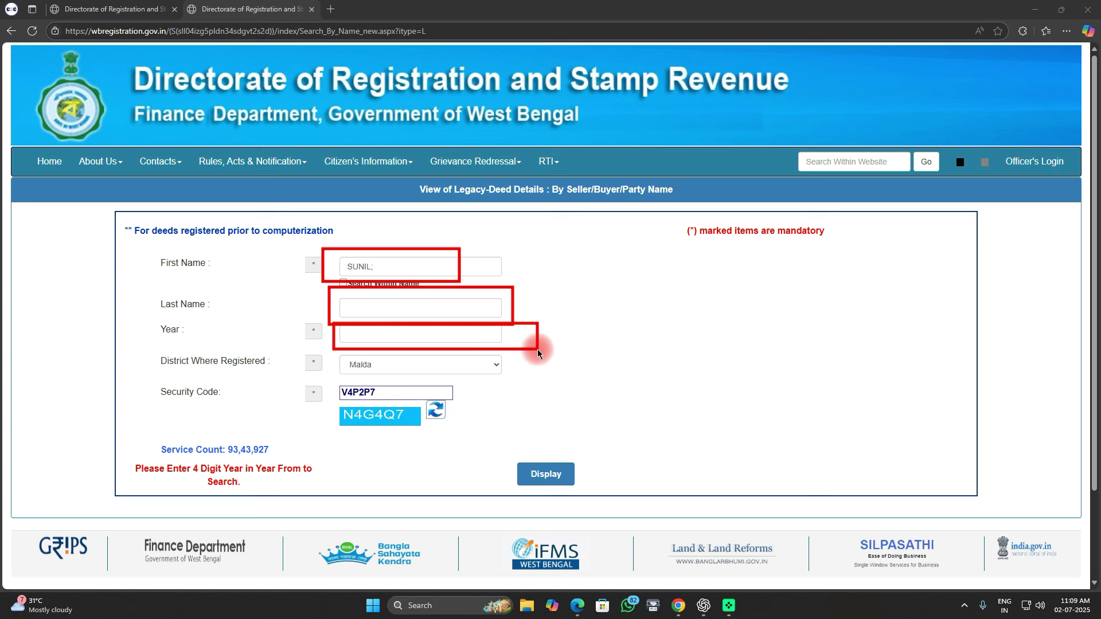
mouse_move(329, 351)
left_mouse_down()
mouse_move(347, 367)
mouse_move(567, 377)
left_mouse_up()
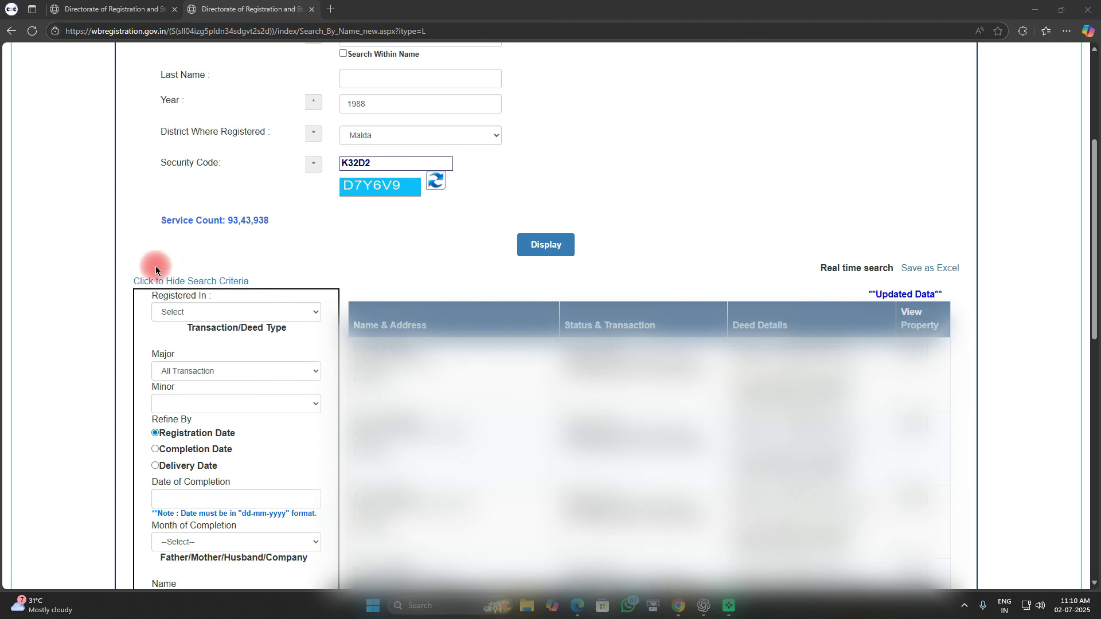
left_click_drag(158, 297, 999, 485)
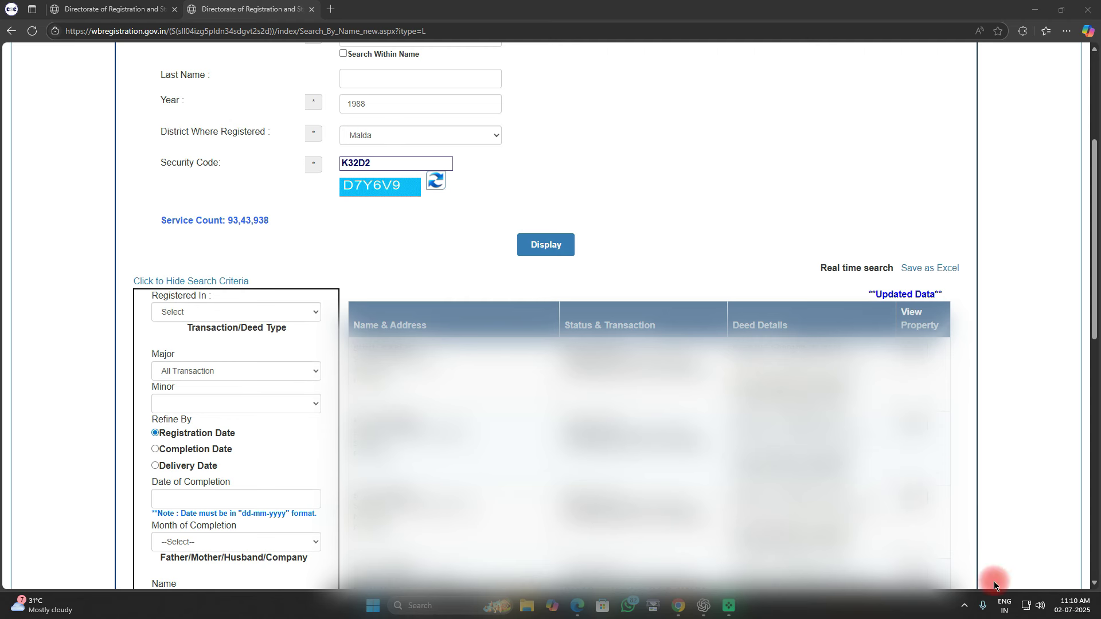
scroll(666, 459, "down", 1)
scroll(665, 458, "down", 10)
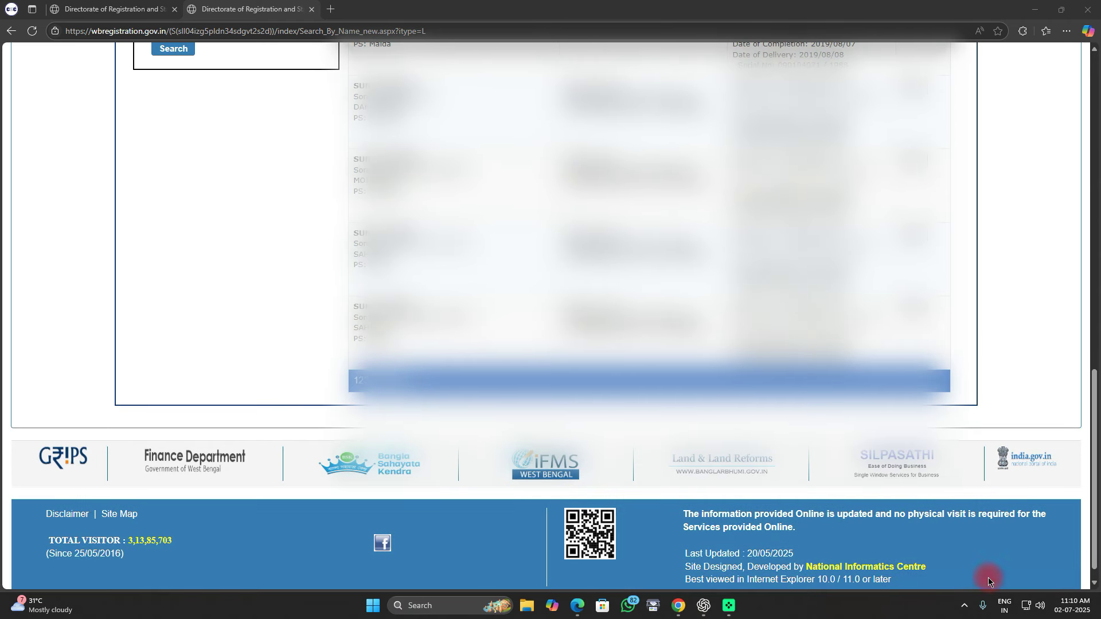
left_click_drag(336, 360, 401, 404)
scroll(626, 387, "up", 7)
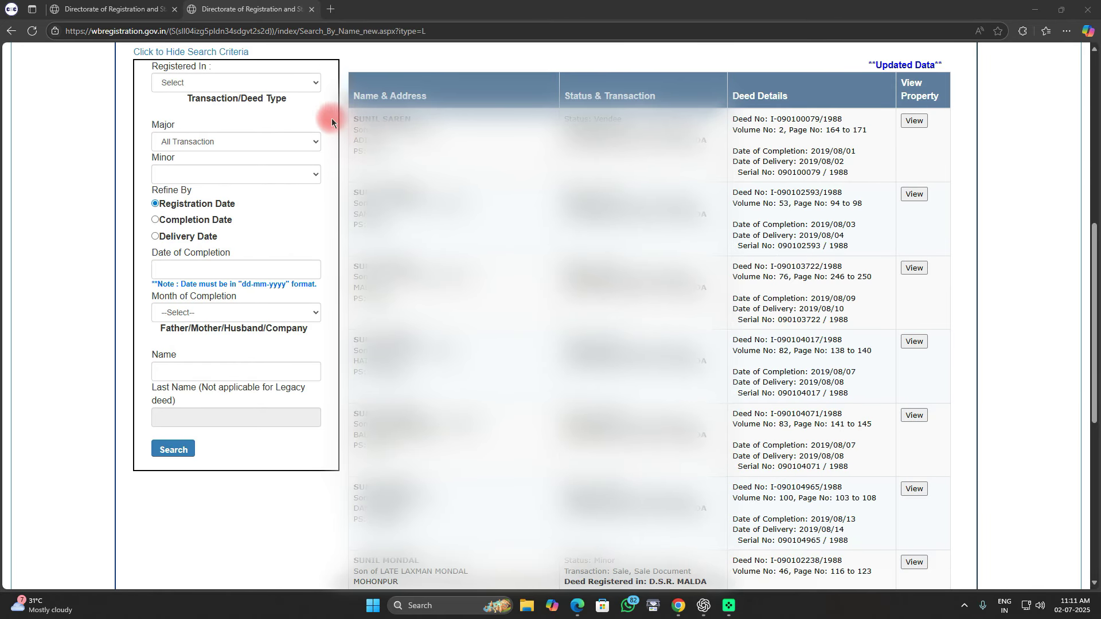
mouse_move(327, 98)
left_mouse_down()
mouse_move(464, 175)
mouse_move(904, 180)
mouse_move(972, 163)
left_mouse_up()
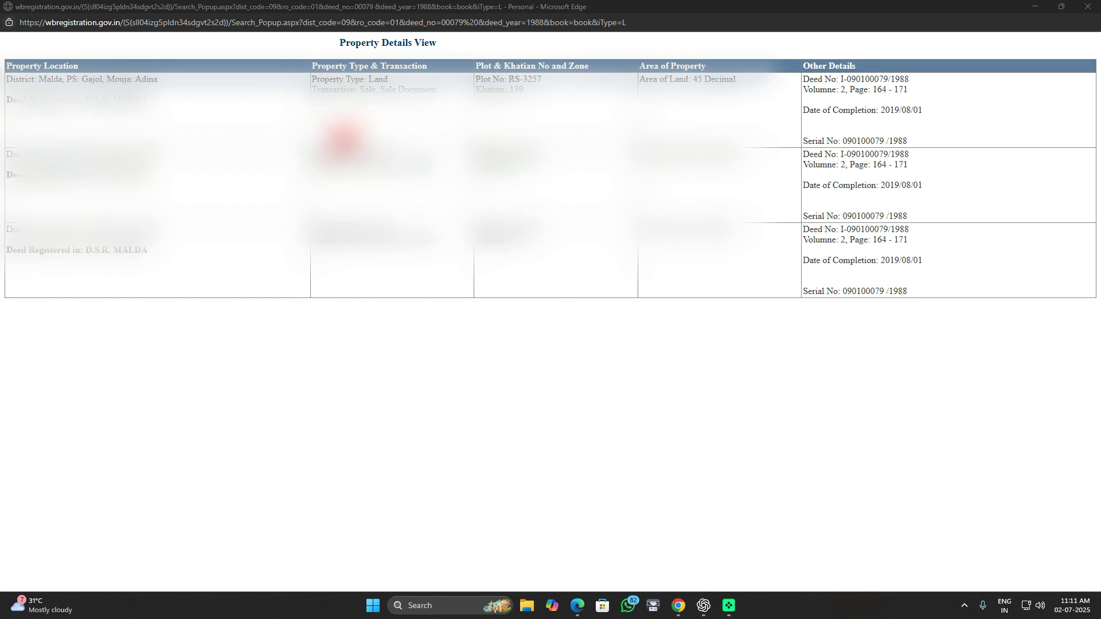
Step: Close the Property Details View popup and return to the wbregistration.gov.in home page
mouse_move(790, 60)
left_mouse_down()
mouse_move(837, 124)
mouse_move(976, 154)
left_mouse_up()
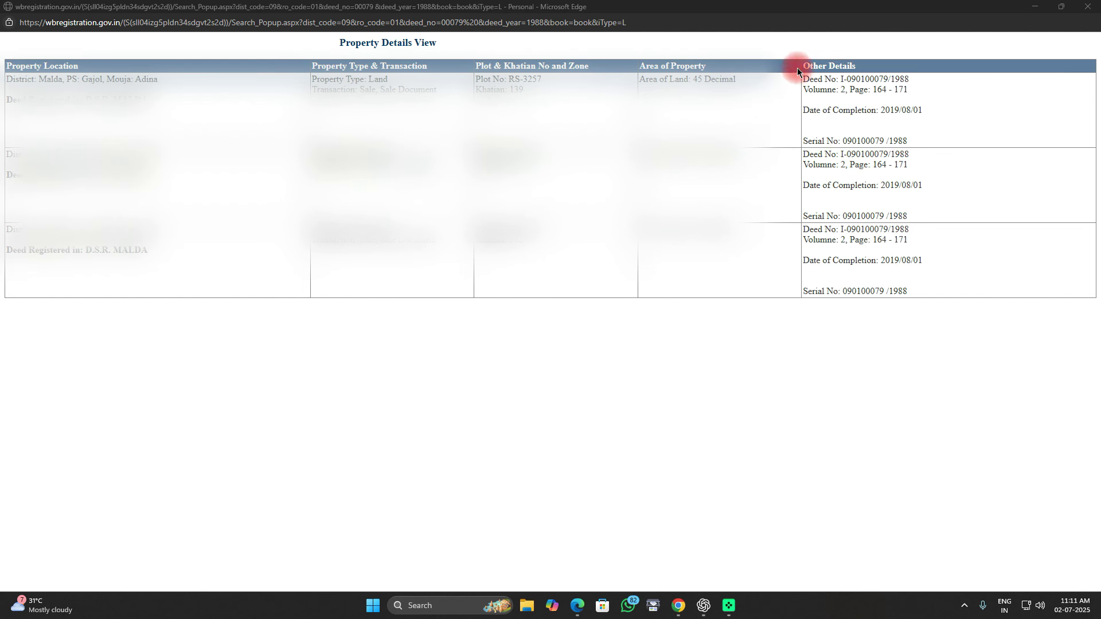
mouse_move(797, 68)
left_mouse_down()
mouse_move(868, 158)
mouse_move(935, 154)
left_mouse_up()
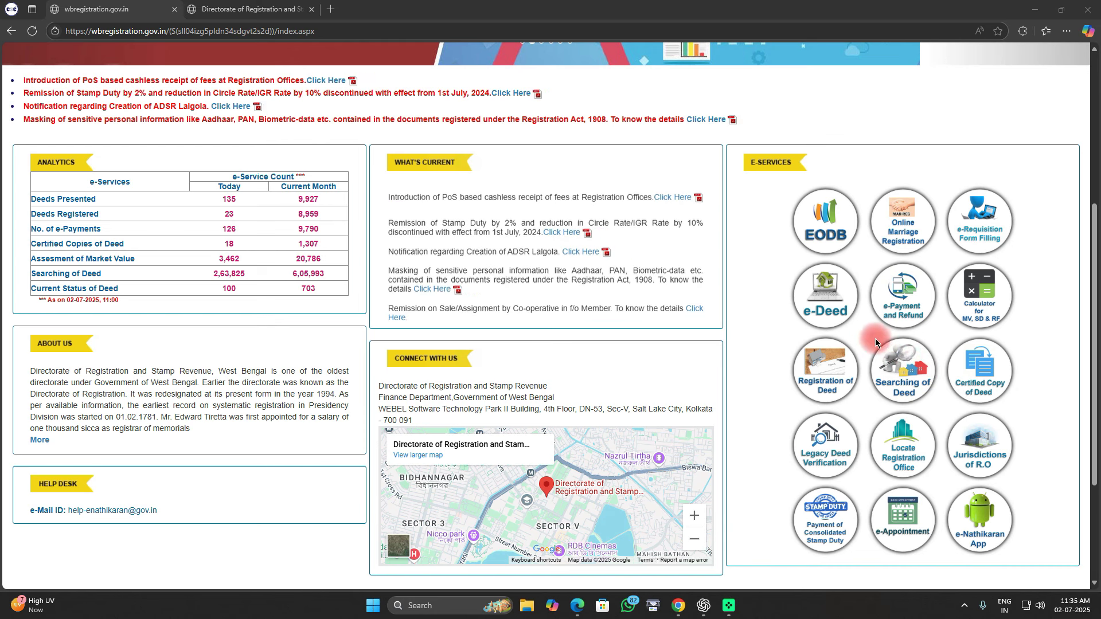
Step: Launch the Certified Copy of Deed e-service and confirm the redirect to the eDistrict site
mouse_move(871, 338)
left_mouse_down()
mouse_move(903, 397)
mouse_move(931, 406)
left_mouse_up()
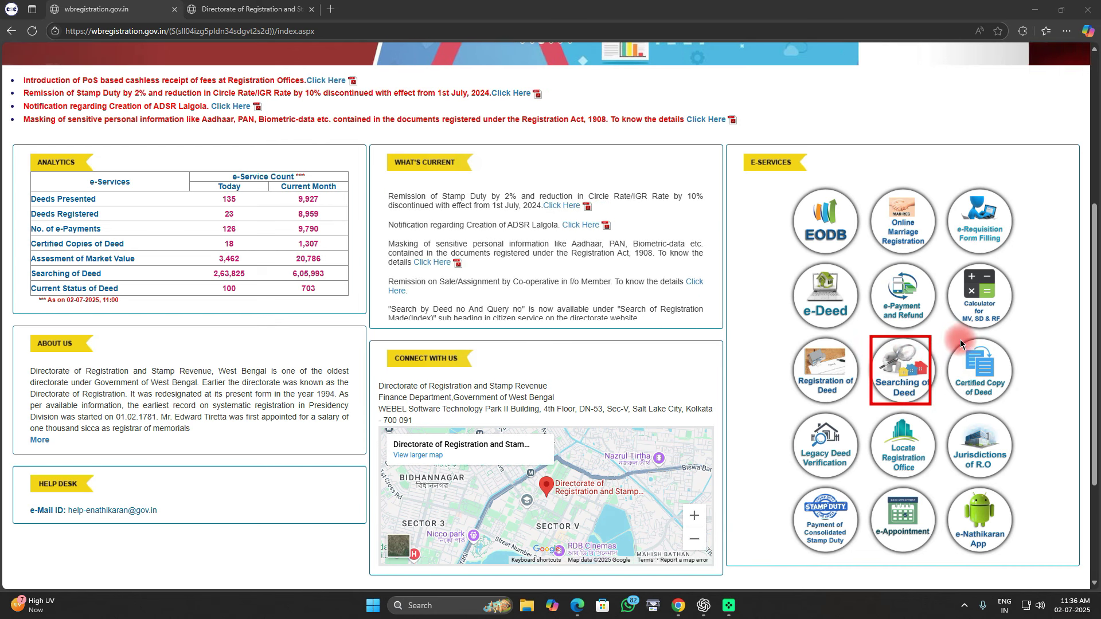
left_click_drag(947, 336, 1017, 405)
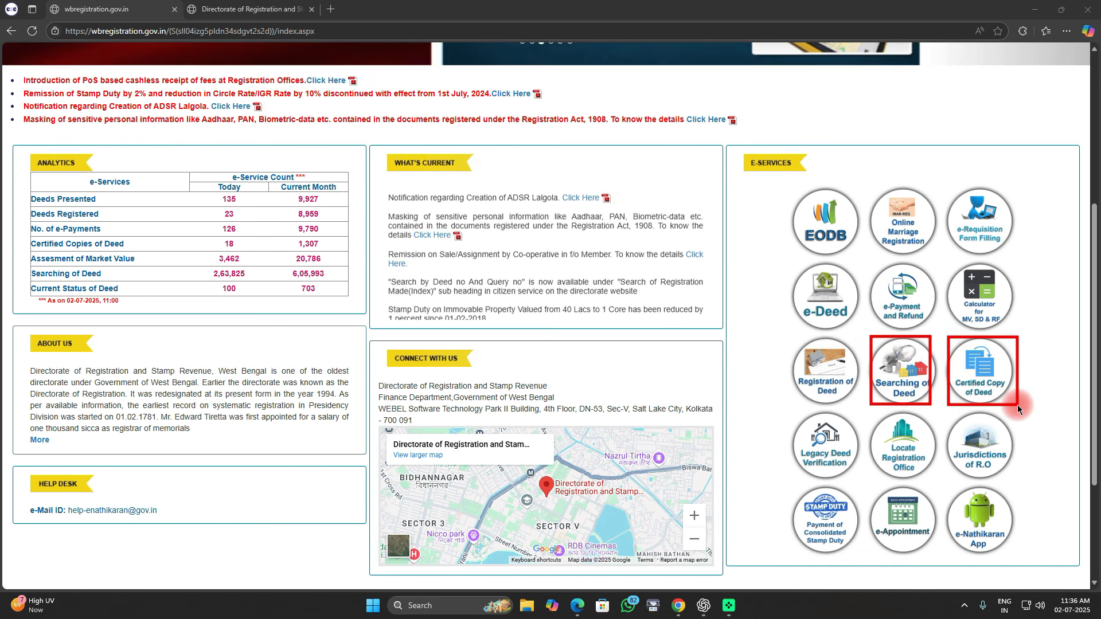
left_click(969, 504)
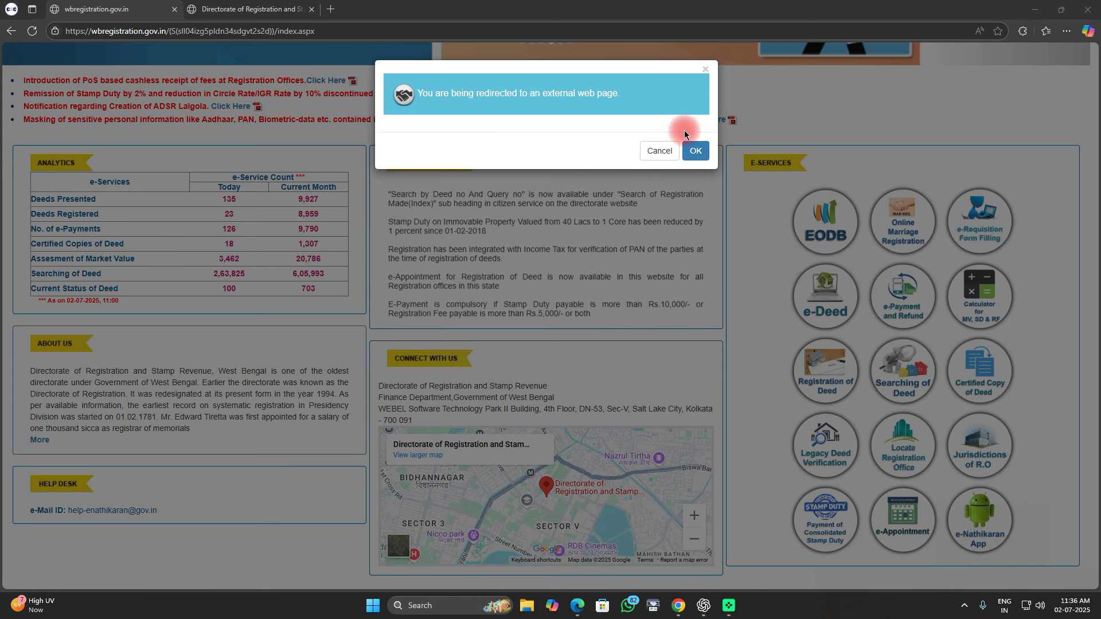
left_click_drag(683, 131, 715, 164)
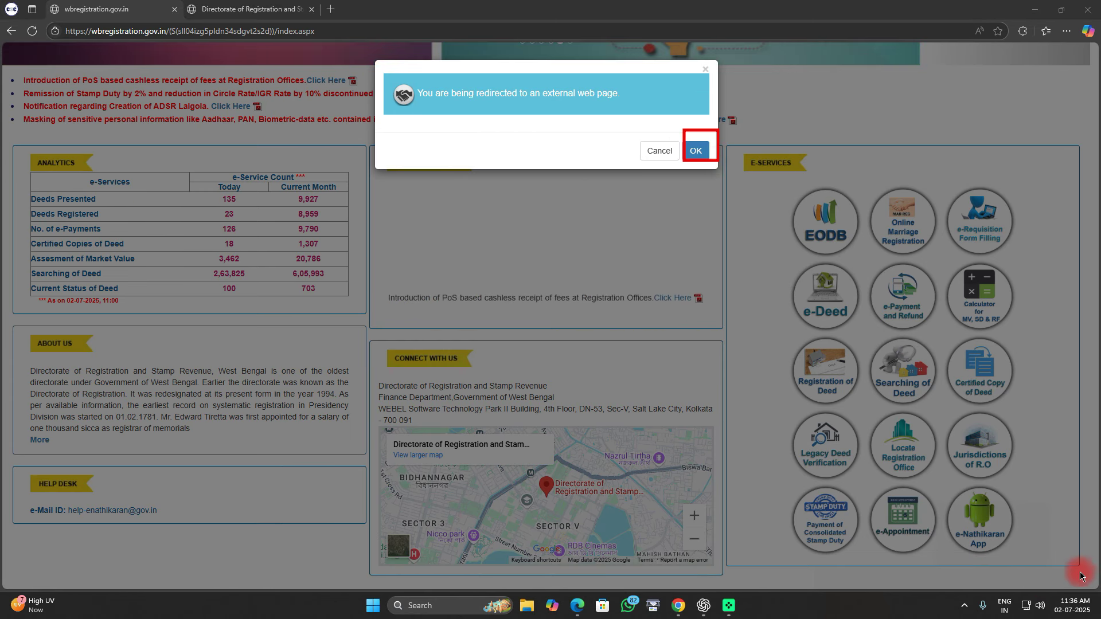
key("Return")
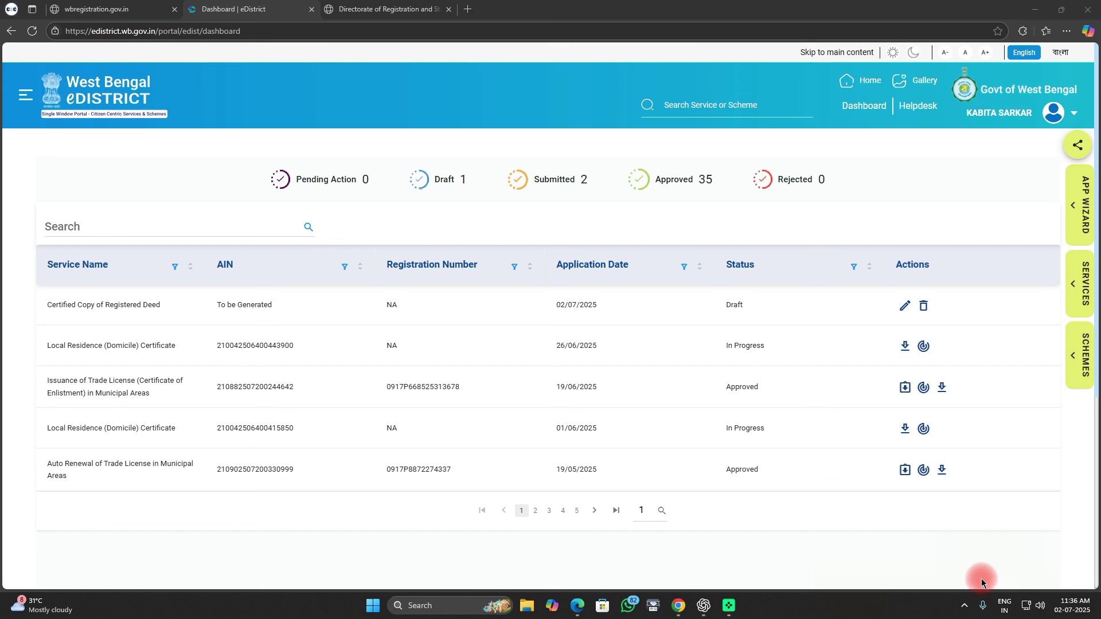
Step: Find Certified Copy of Registered Deed under Registration & Stamp Revenue in the services catalogue
left_click(1093, 314)
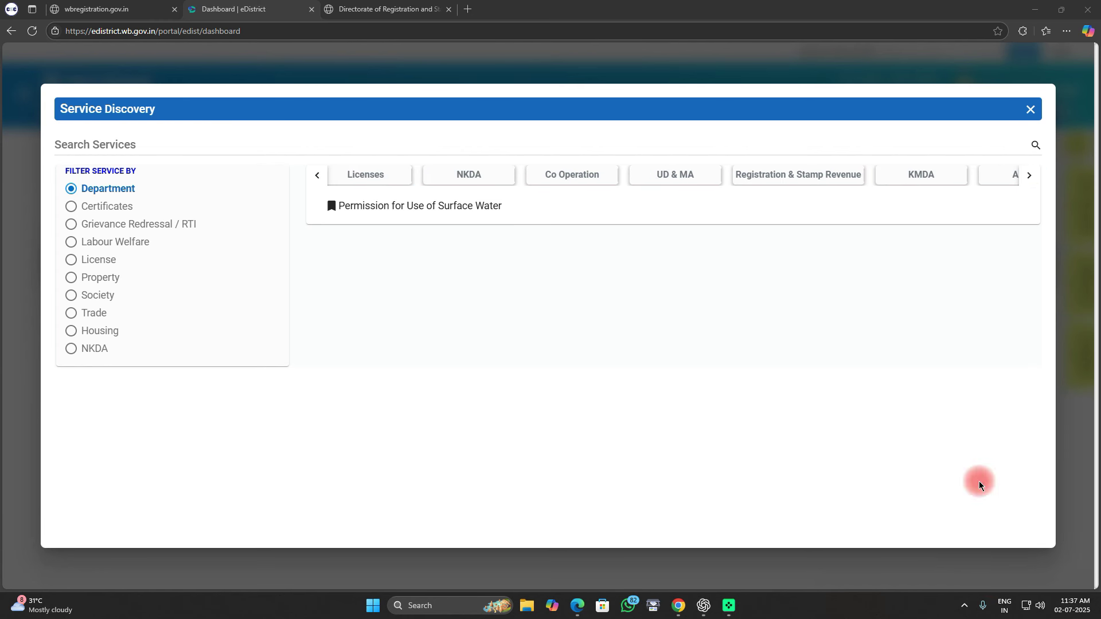
left_click_drag(786, 184, 868, 188)
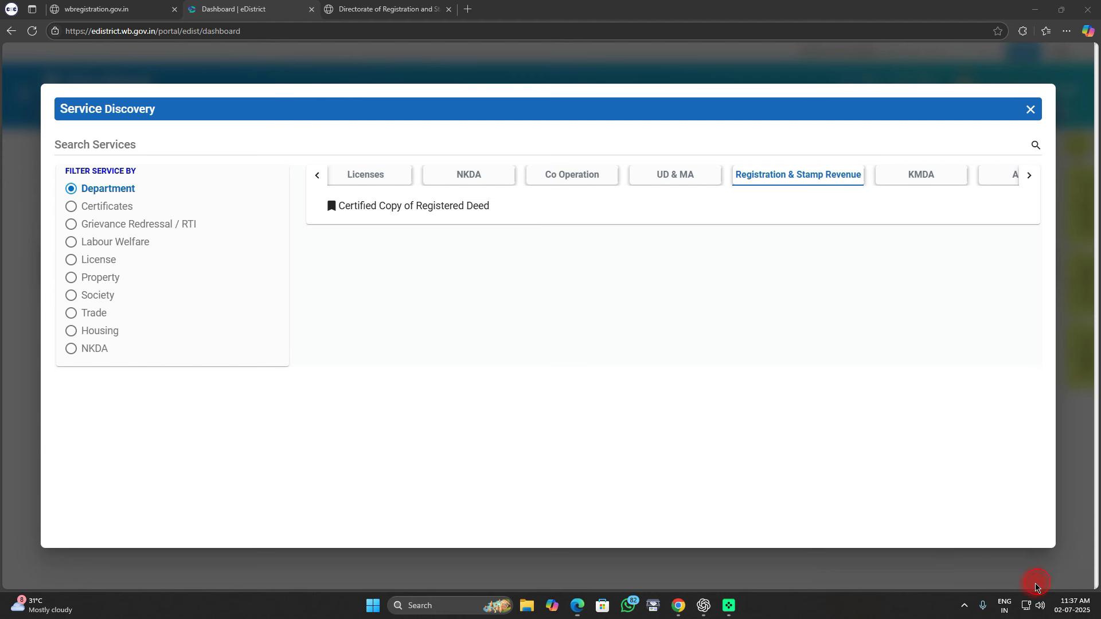
left_click_drag(297, 180, 483, 225)
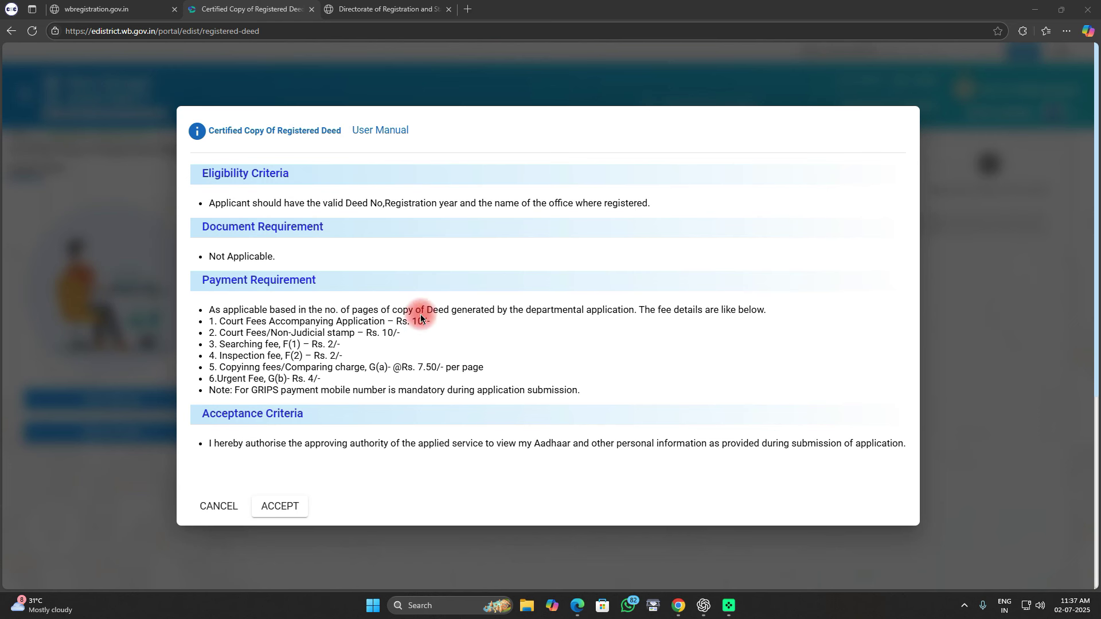
Step: Review the deed-copy terms: no documents required, Rs. 10/- court fee plus Rs. 7.50/- per page
mouse_move(195, 287)
left_mouse_down()
mouse_move(226, 389)
mouse_move(759, 401)
left_mouse_up()
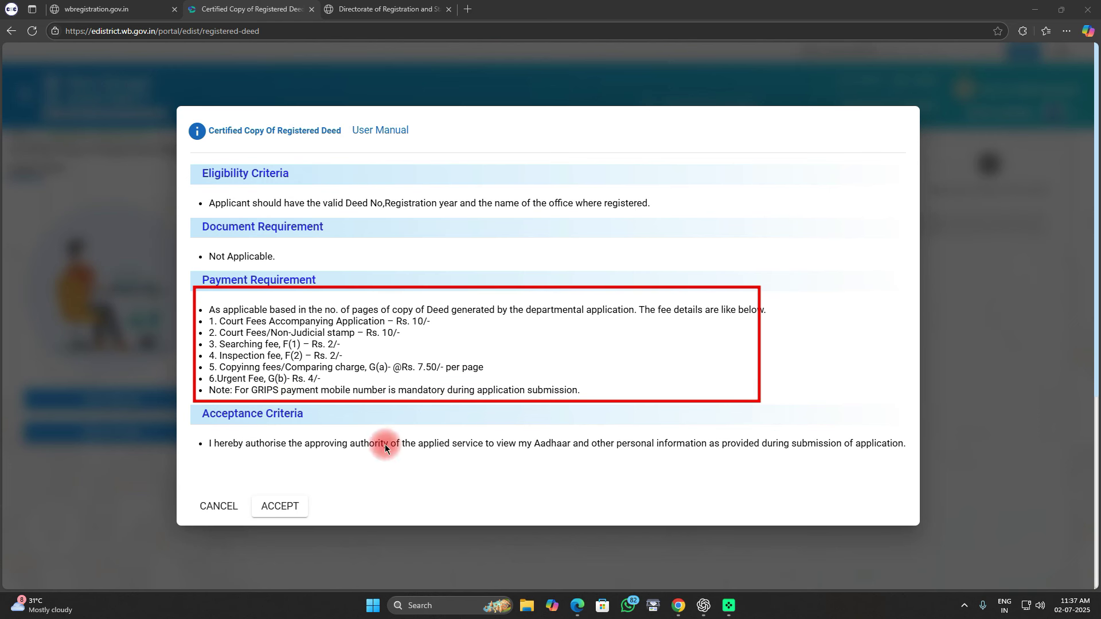
left_click_drag(191, 238, 302, 269)
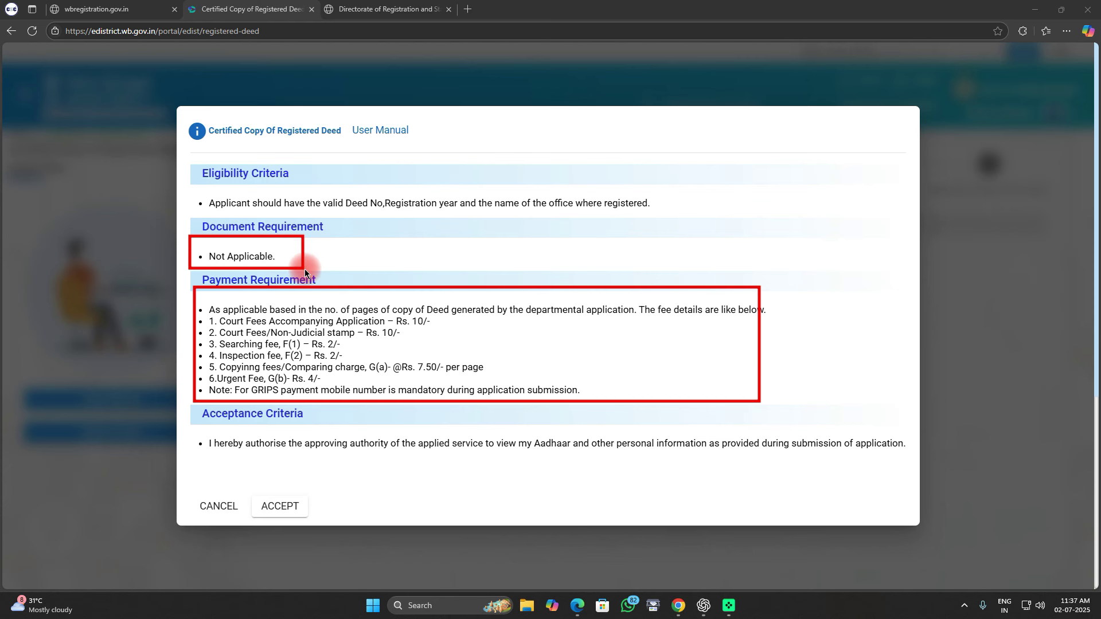
left_click_drag(267, 514, 315, 526)
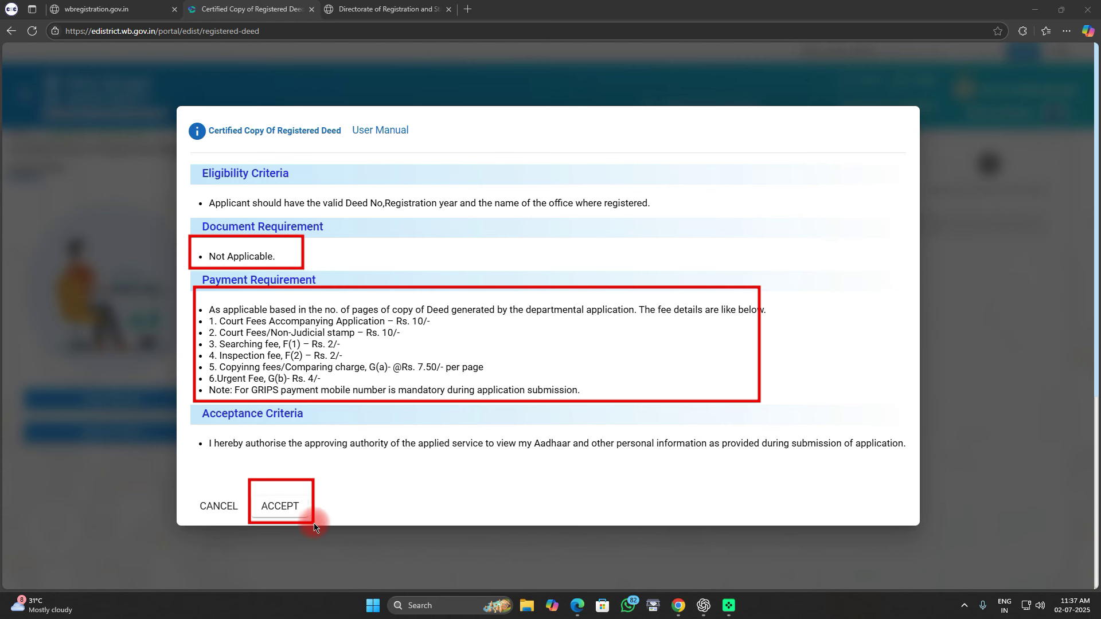
Step: Accept the terms and save Certified Copy of Registered Deed as the new application type
left_click(956, 558)
mouse_move(258, 198)
left_mouse_down()
mouse_move(338, 234)
mouse_move(602, 244)
left_mouse_up()
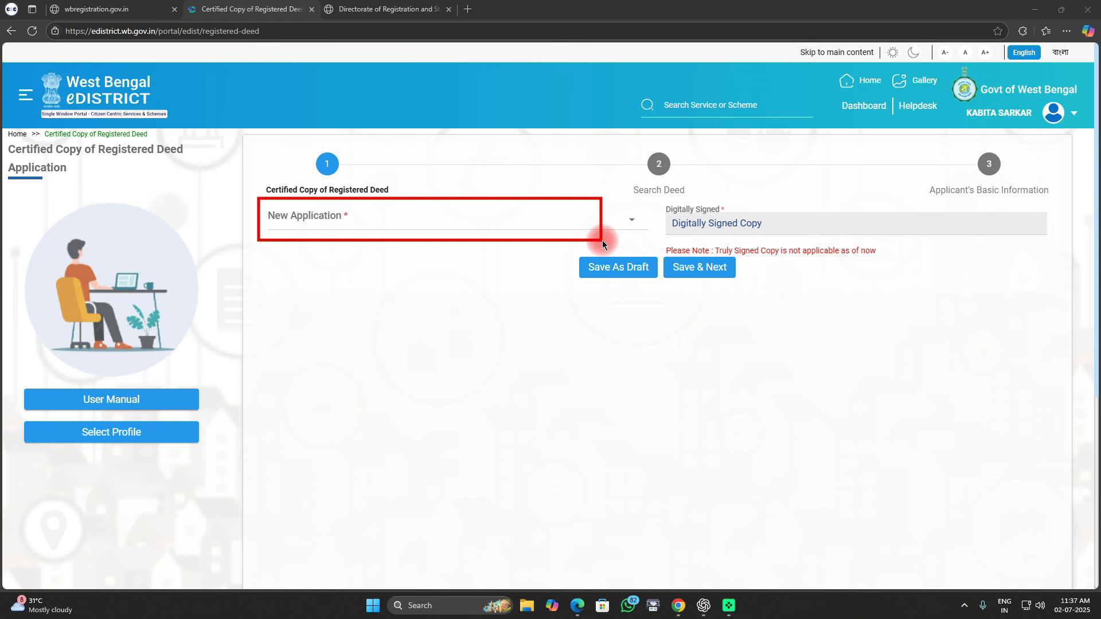
mouse_move(665, 204)
left_mouse_down()
mouse_move(802, 253)
mouse_move(846, 251)
left_mouse_up()
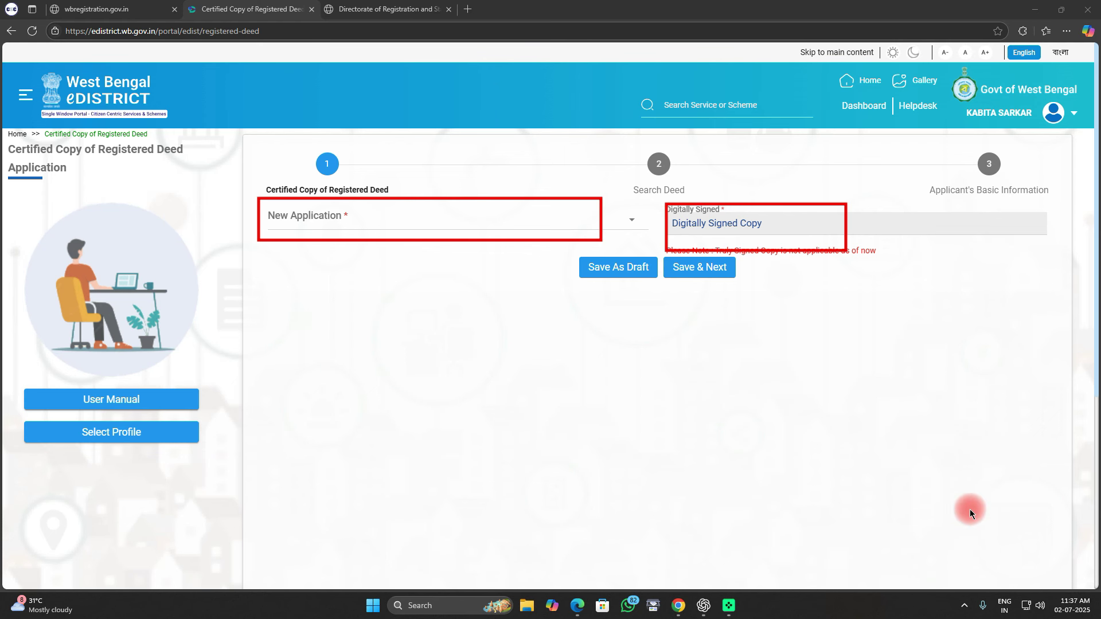
left_click(1035, 580)
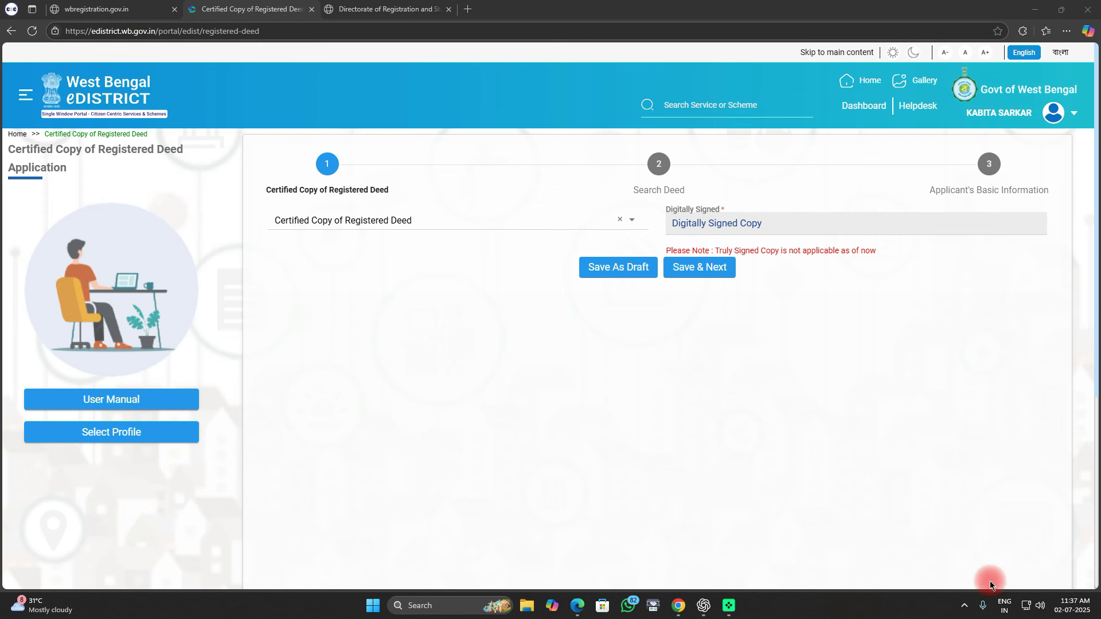
left_click_drag(668, 251, 737, 288)
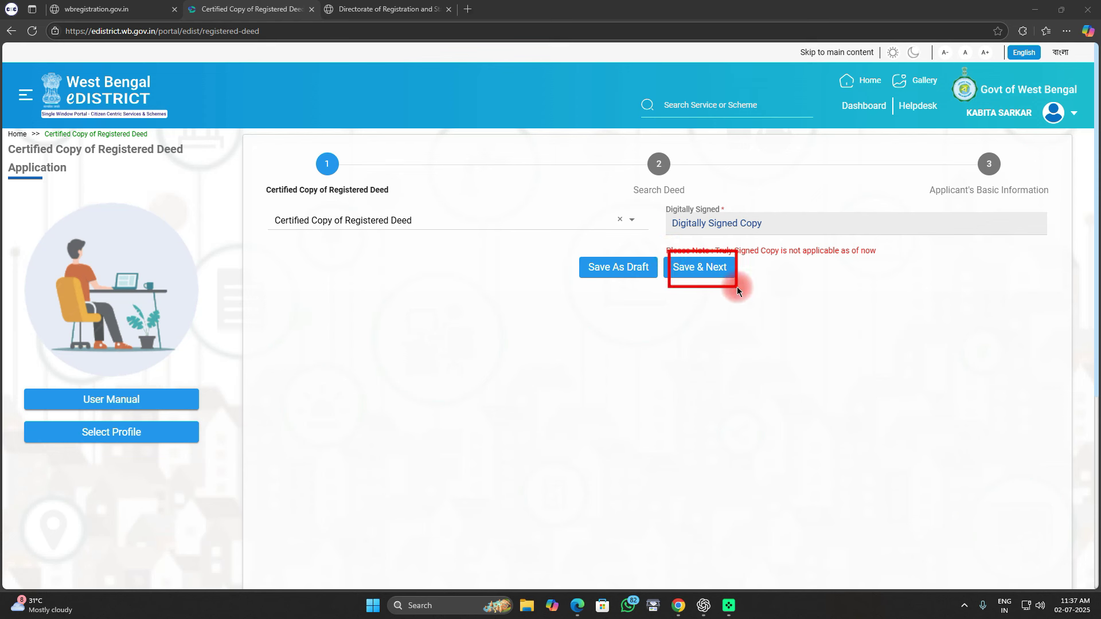
left_click(1038, 581)
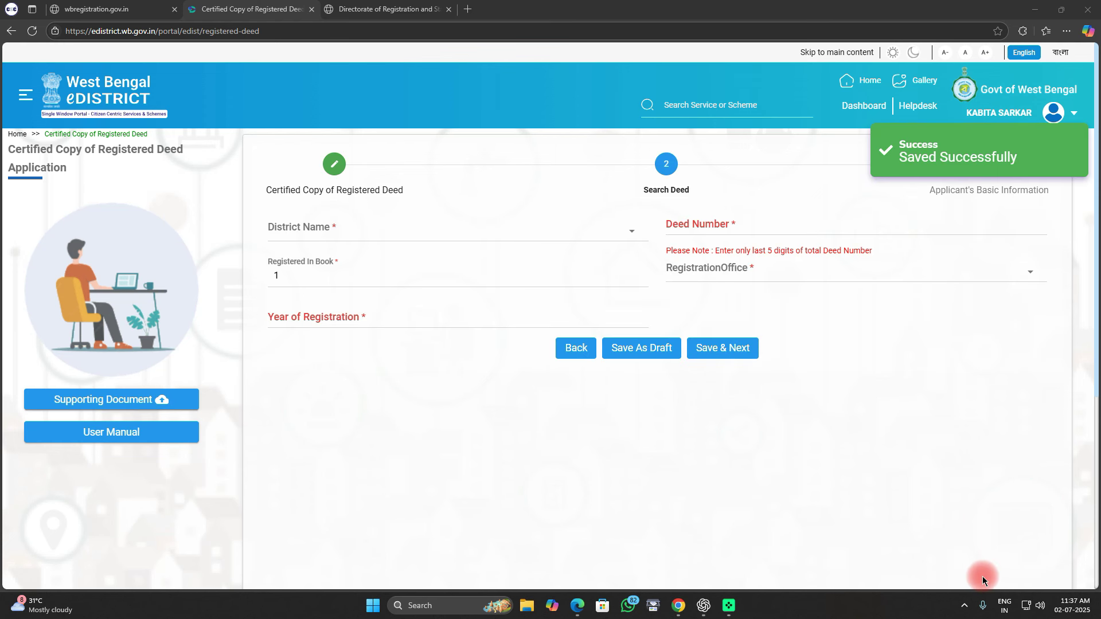
Step: Review the empty Search Deed fields, then switch to the Directorate of Registration browser tab
mouse_move(255, 211)
left_mouse_down()
mouse_move(344, 237)
mouse_move(407, 236)
left_mouse_up()
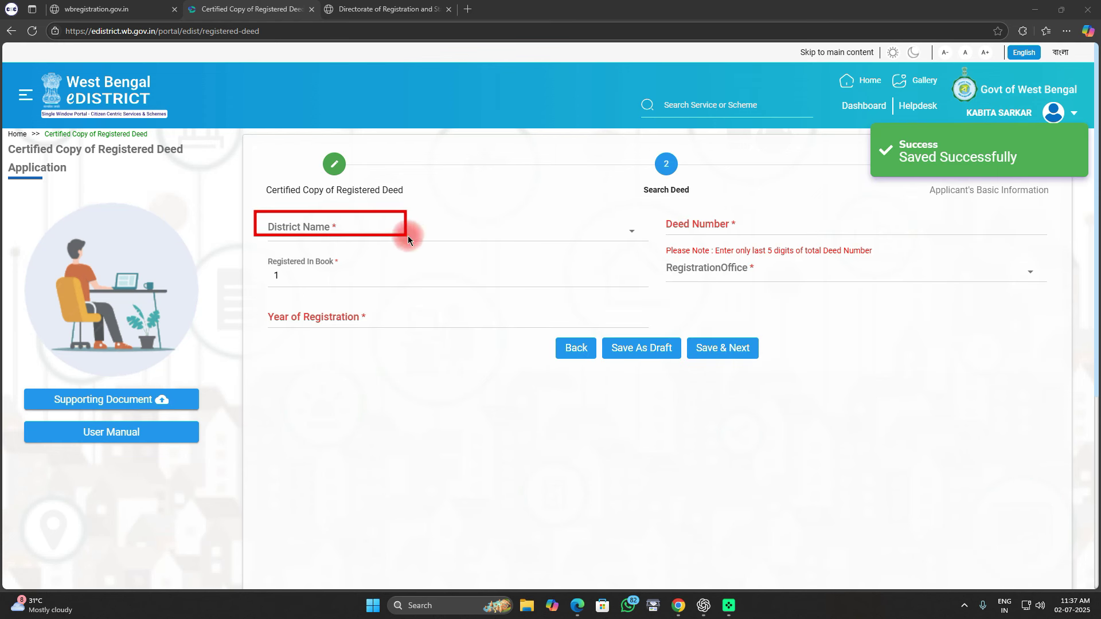
left_click_drag(662, 202, 804, 236)
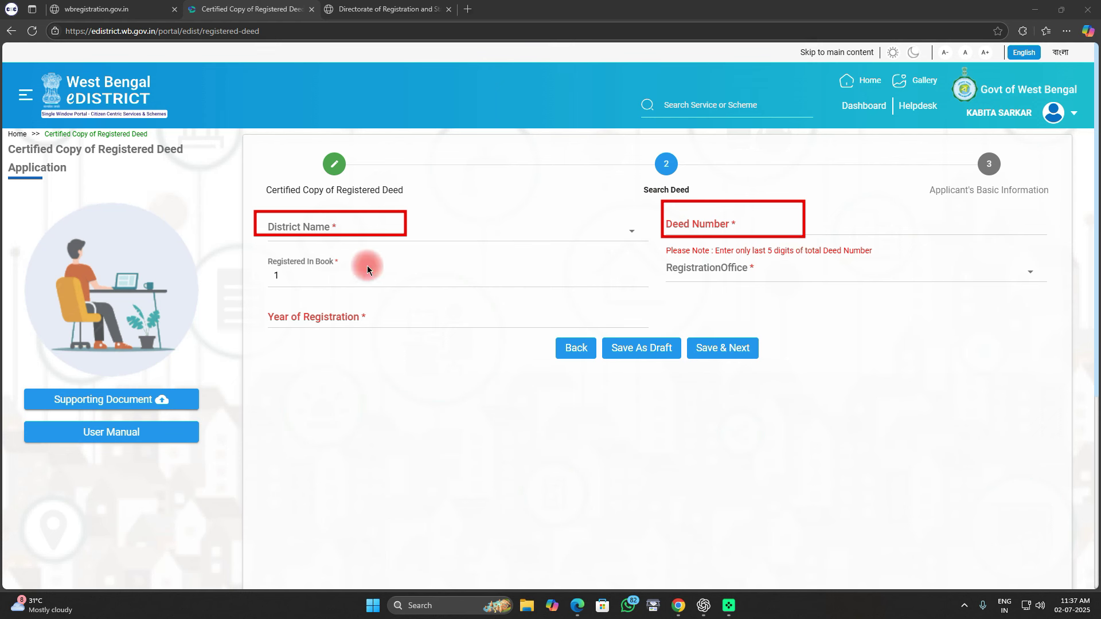
mouse_move(264, 251)
left_mouse_down()
mouse_move(365, 290)
mouse_move(475, 301)
left_mouse_up()
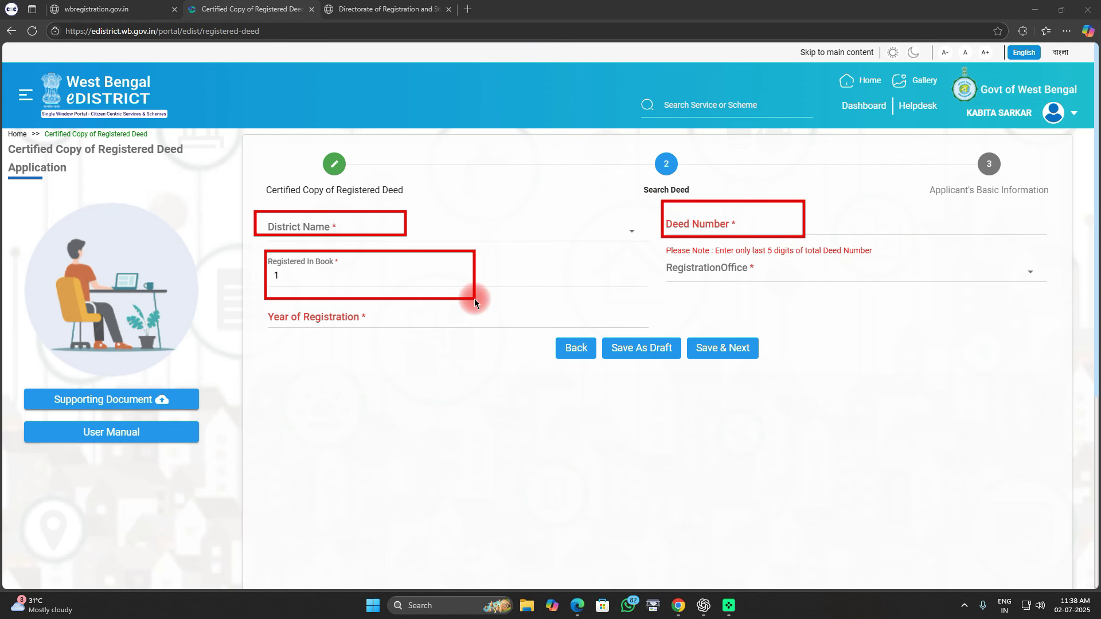
mouse_move(659, 247)
left_mouse_down()
mouse_move(733, 290)
mouse_move(879, 306)
left_mouse_up()
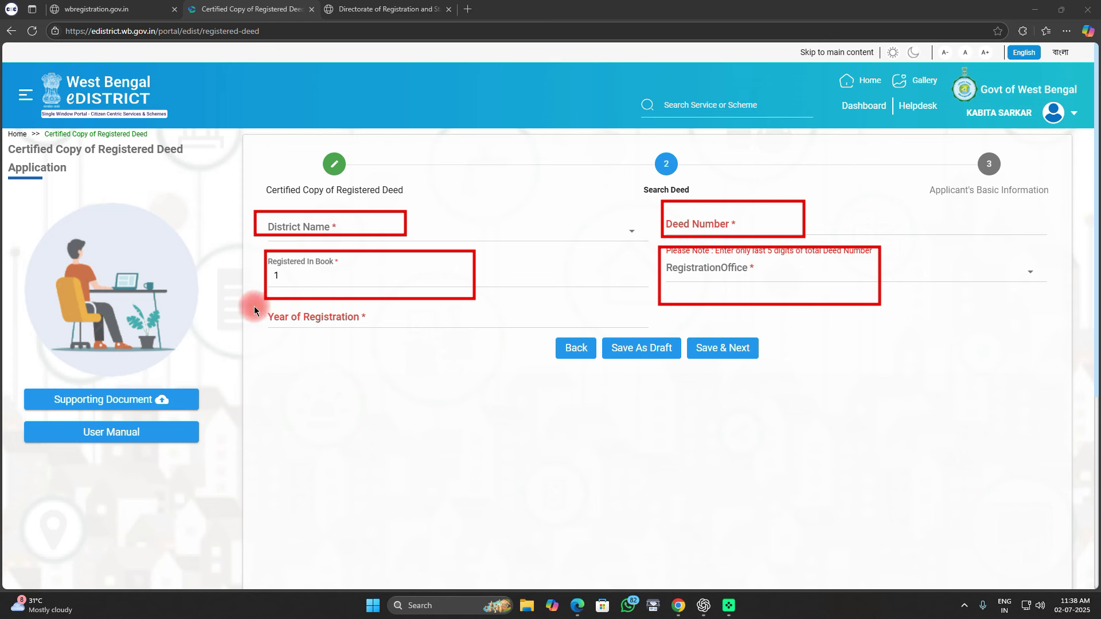
left_click_drag(251, 305, 497, 342)
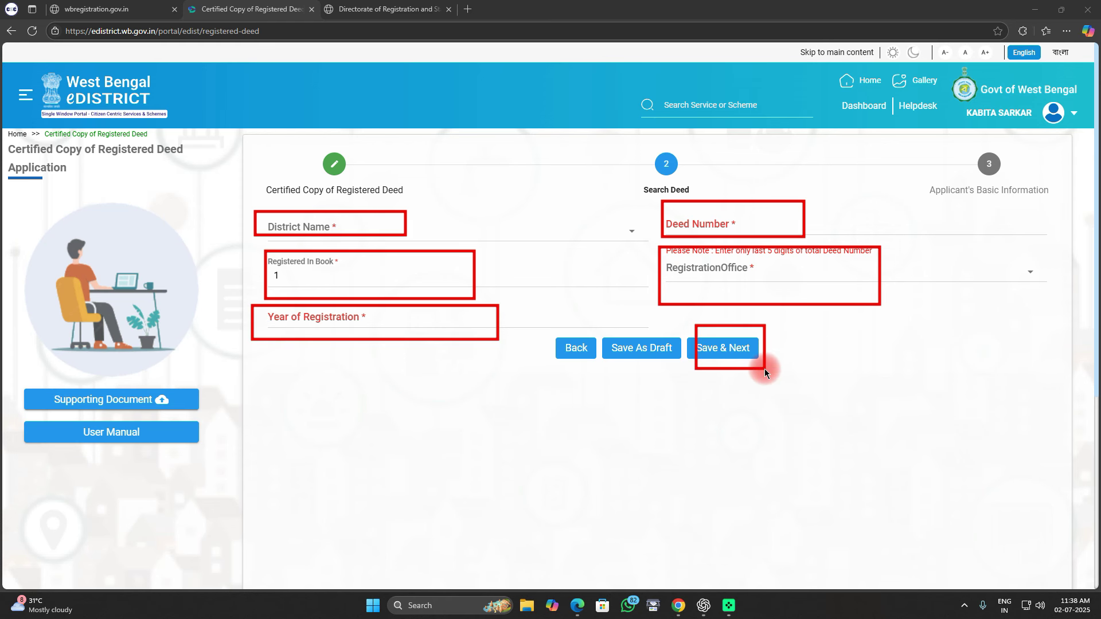
key("ctrl+Tab")
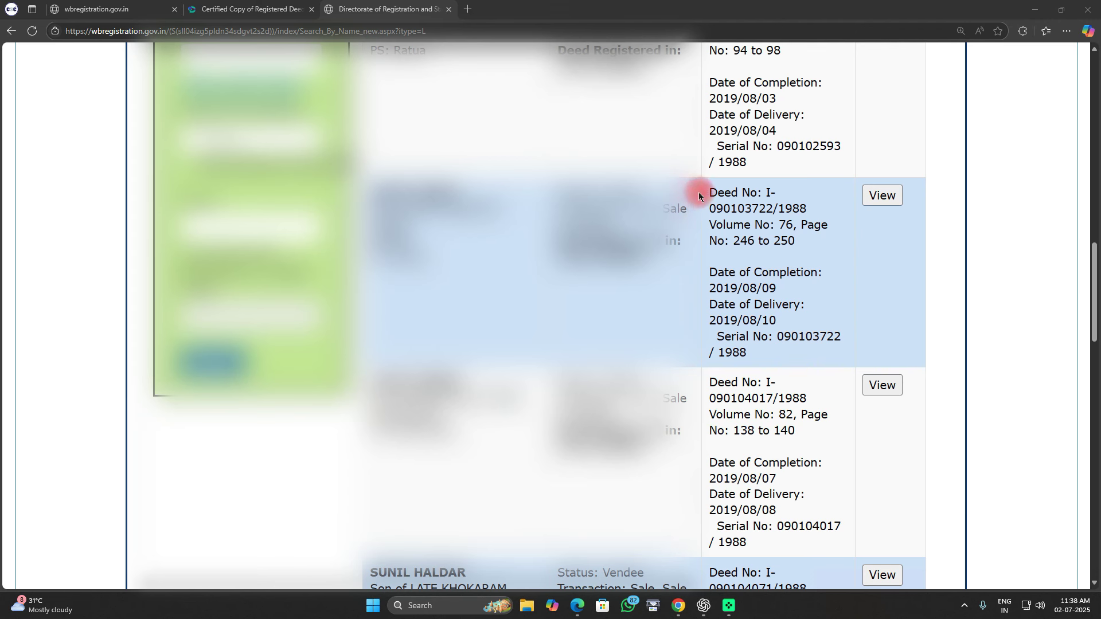
mouse_move(698, 196)
left_mouse_down()
mouse_move(734, 223)
mouse_move(816, 225)
left_mouse_up()
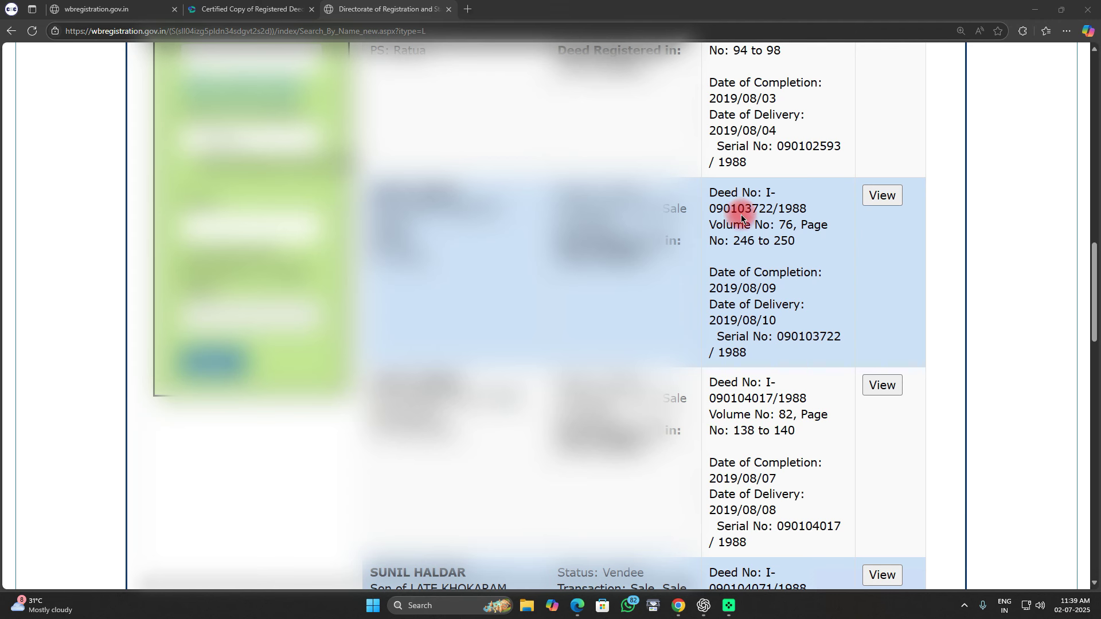
left_click_drag(737, 199, 768, 223)
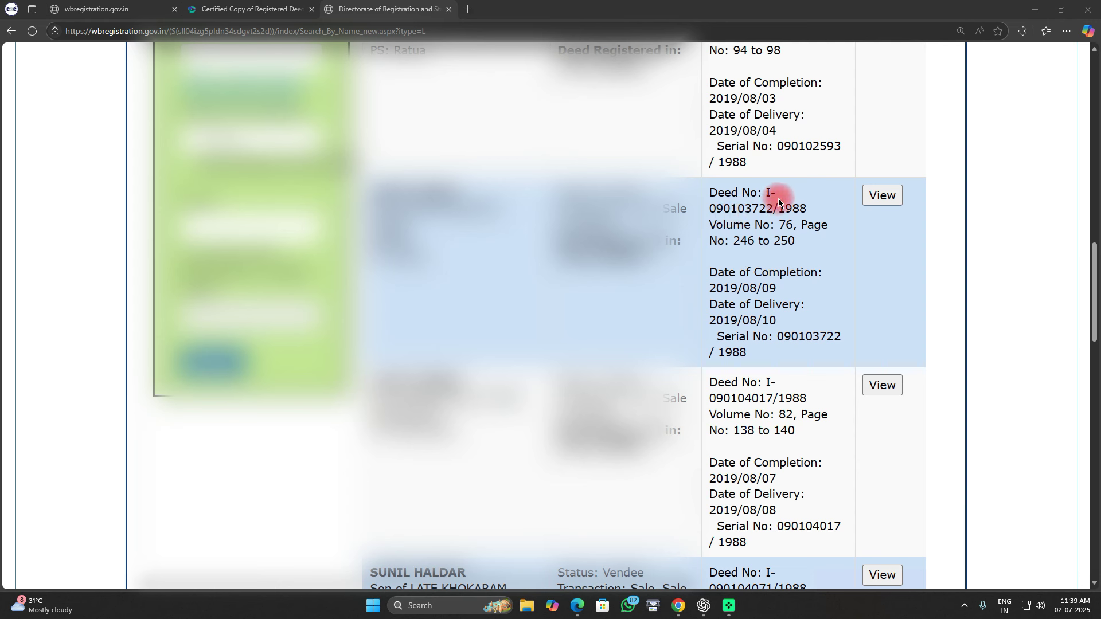
left_click_drag(776, 198, 810, 219)
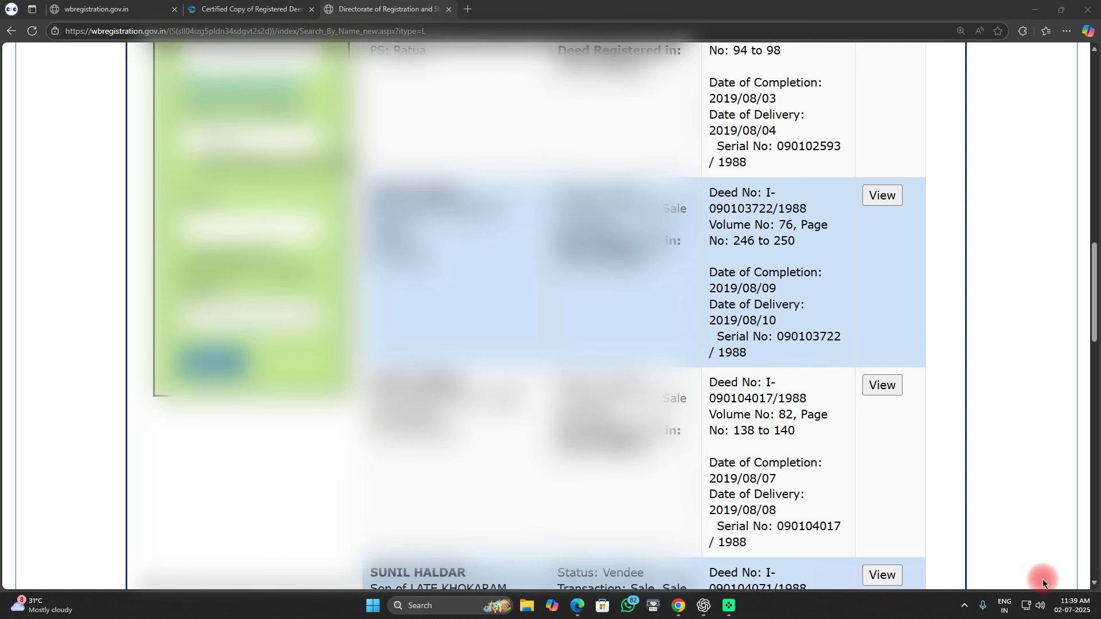
key("ctrl+shift+Tab")
left_click(708, 346)
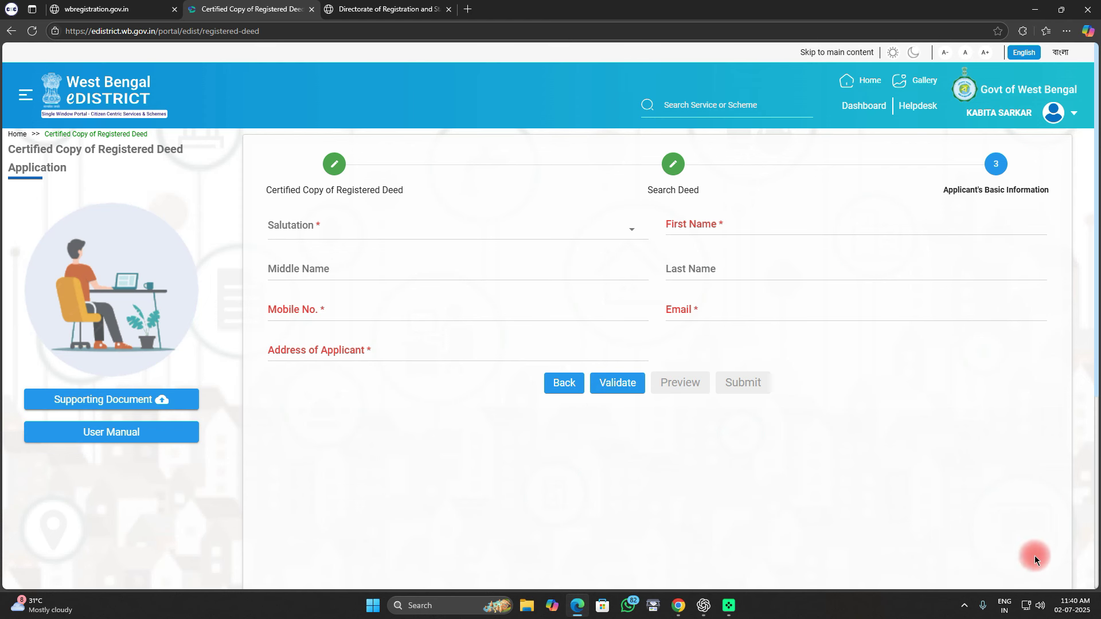
Step: Fill in the applicant's salutation, names, mobile number, e-mail and address
mouse_move(254, 199)
left_mouse_down()
mouse_move(321, 235)
mouse_move(504, 251)
left_mouse_up()
mouse_move(654, 198)
left_mouse_down()
mouse_move(745, 240)
mouse_move(790, 247)
left_mouse_up()
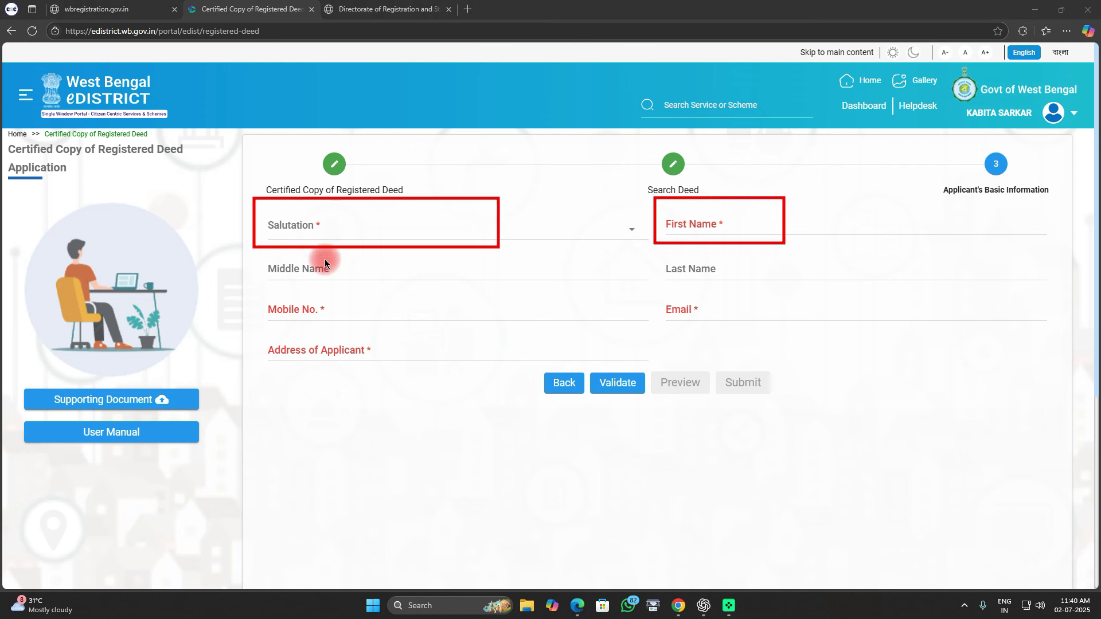
mouse_move(278, 250)
left_mouse_down()
mouse_move(300, 270)
mouse_move(509, 287)
left_mouse_up()
left_click_drag(673, 251, 780, 288)
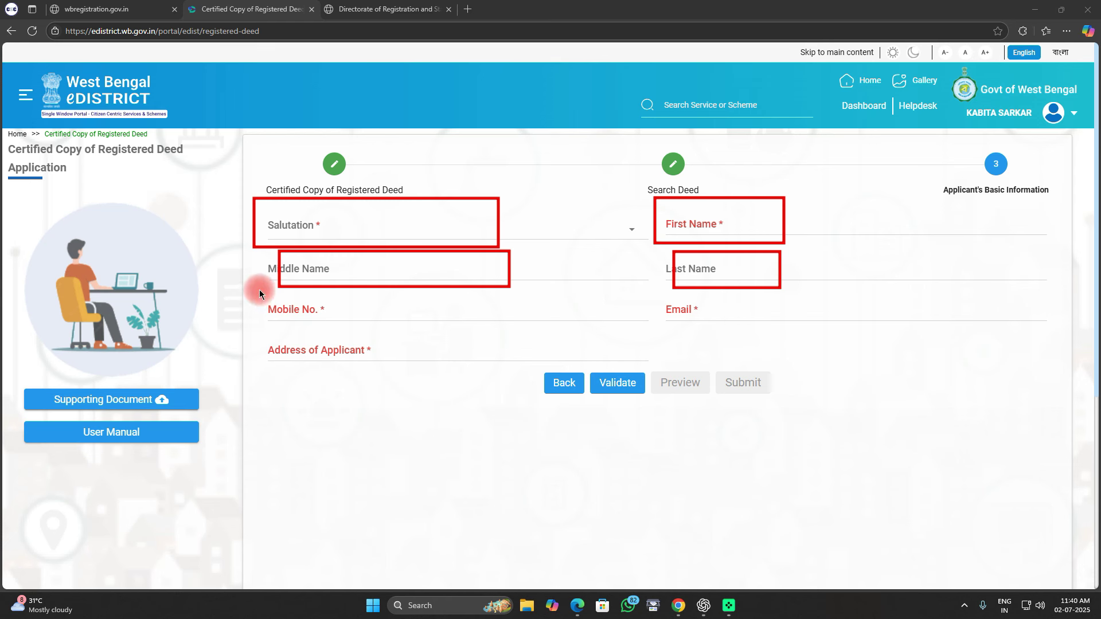
left_click_drag(258, 291, 510, 330)
left_click_drag(658, 297, 791, 333)
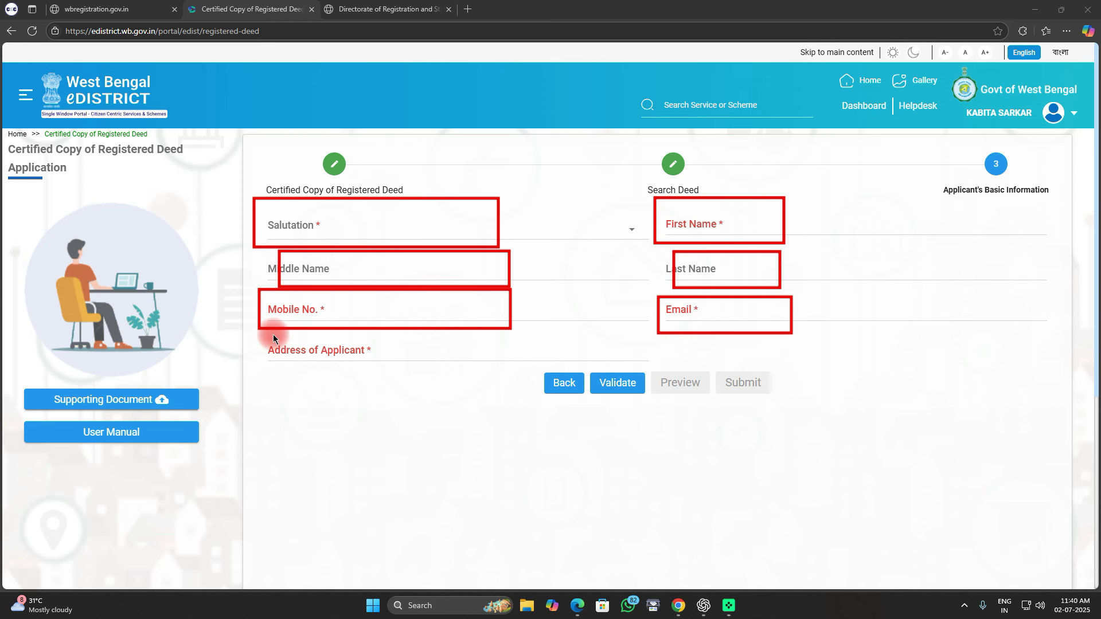
left_click_drag(271, 335, 485, 377)
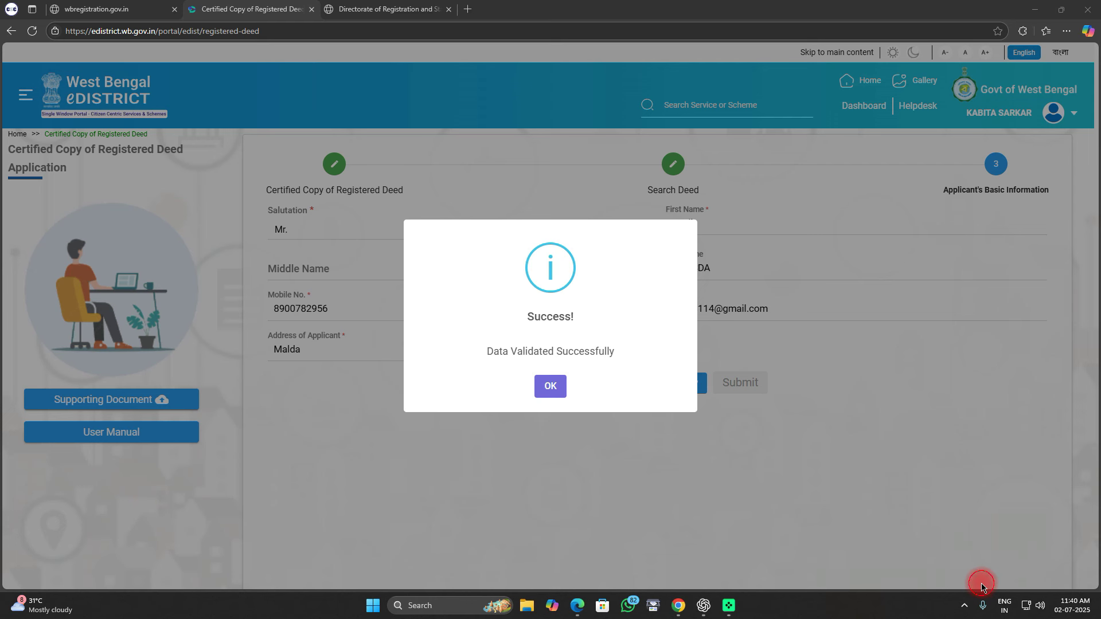
Step: Validate the applicant details, then review and close the application preview
mouse_move(413, 227)
left_mouse_down()
mouse_move(568, 405)
mouse_move(712, 425)
left_mouse_up()
left_click(549, 391)
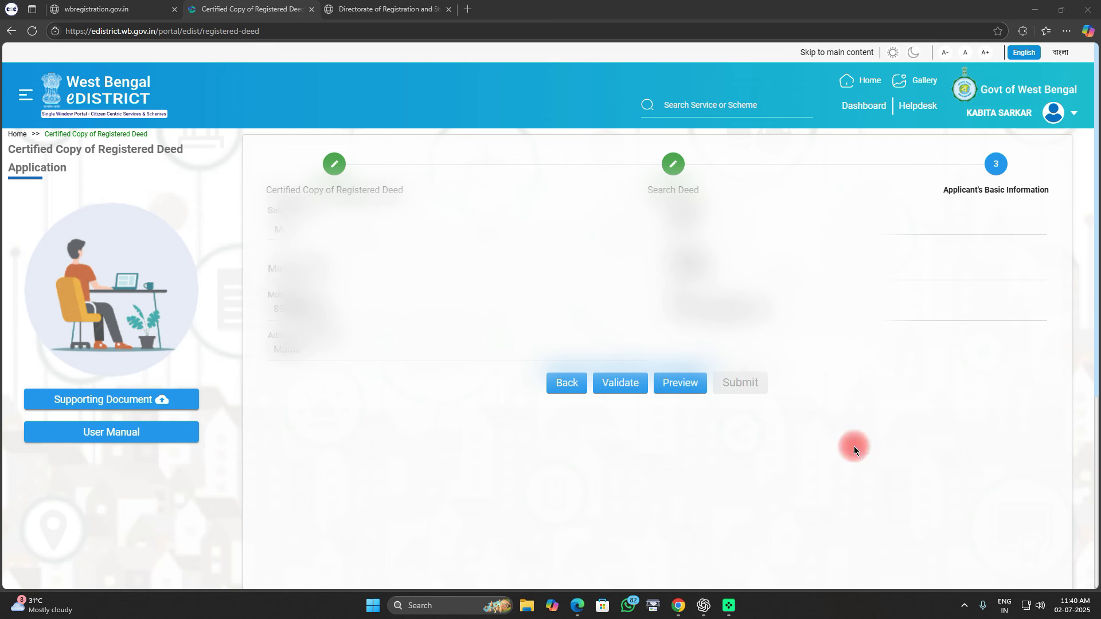
left_click_drag(650, 354, 720, 408)
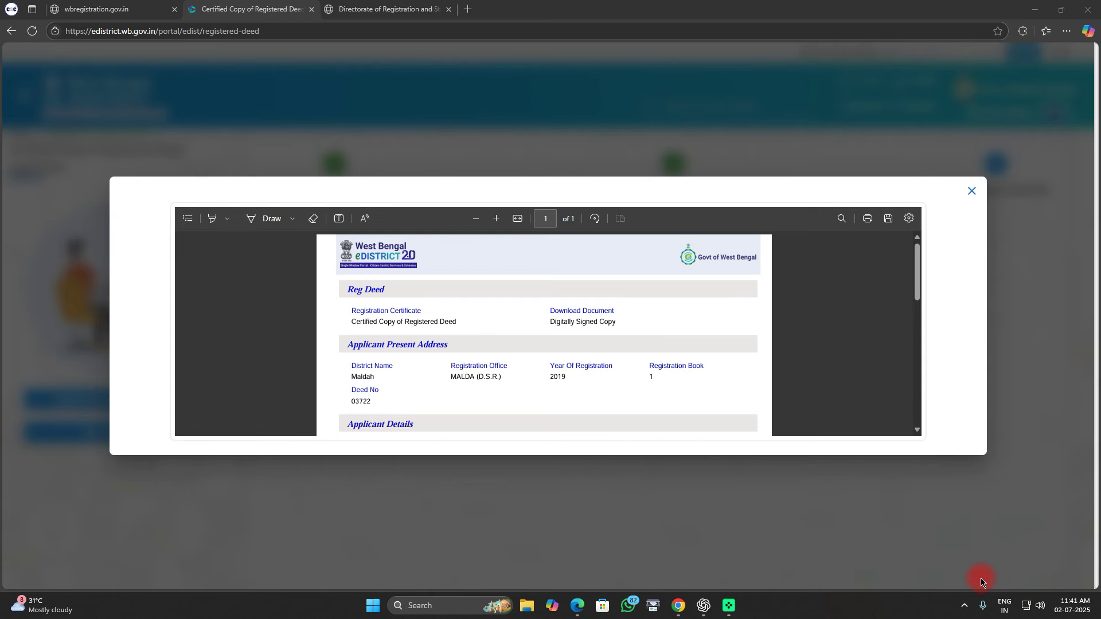
left_click(976, 200)
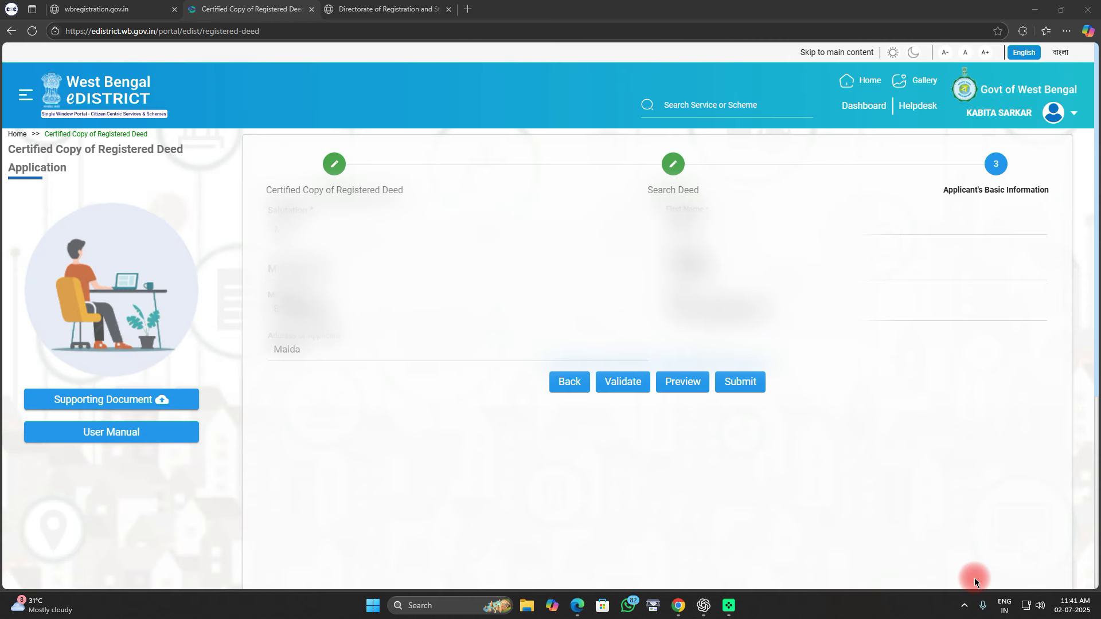
left_click_drag(716, 359, 776, 408)
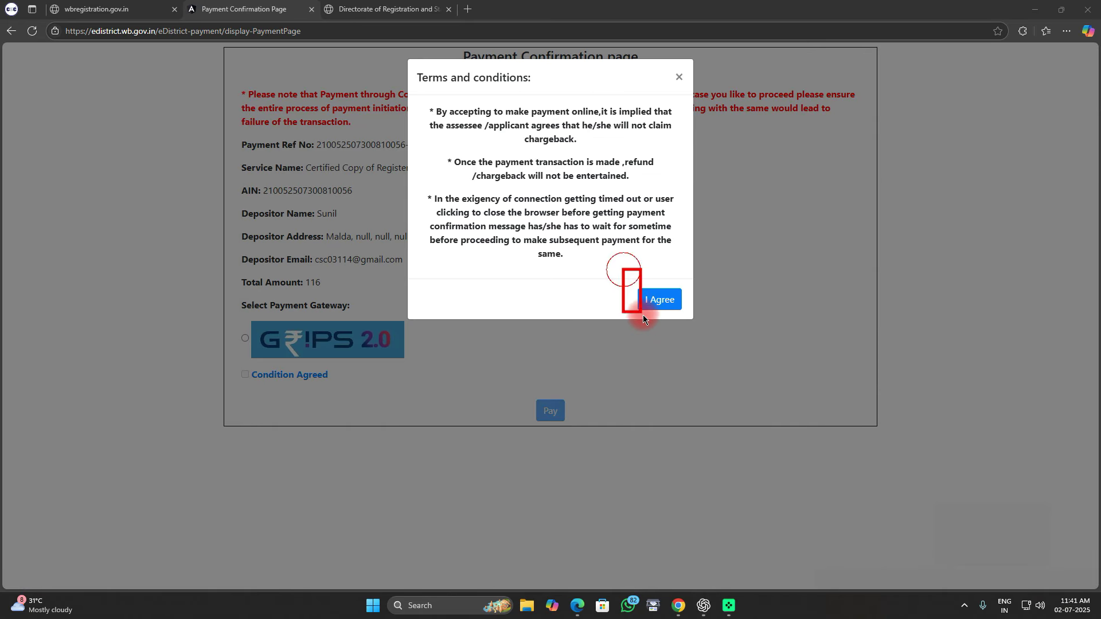
Step: Accept the payment terms and choose GRIPS 2.0 to pay the ₹116 fee
left_click_drag(643, 316, 691, 322)
left_click(1035, 580)
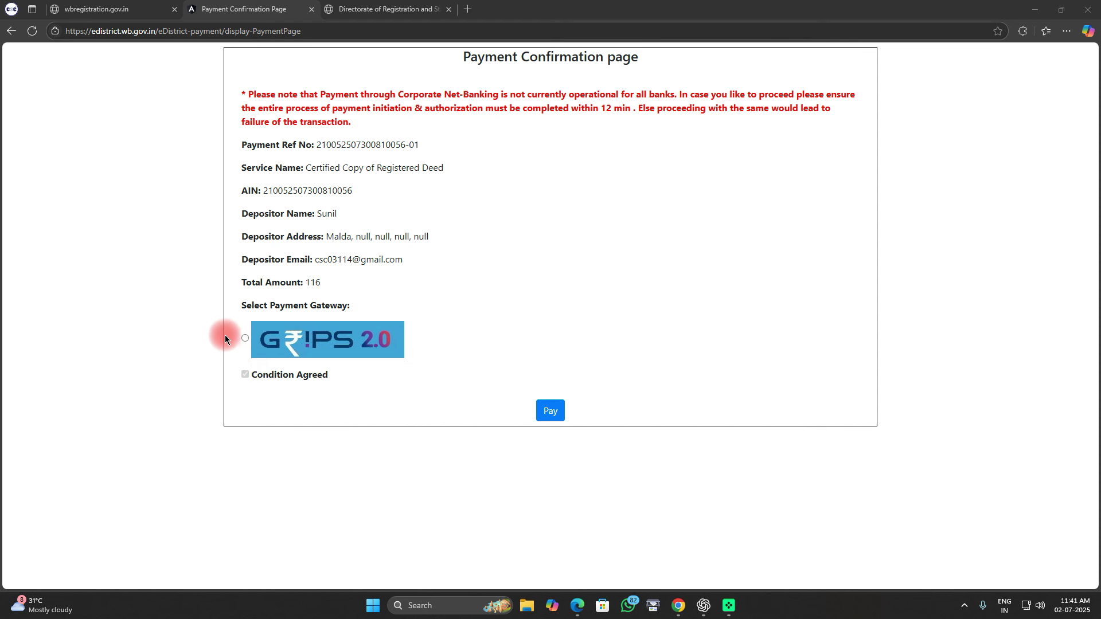
left_click_drag(245, 340, 455, 368)
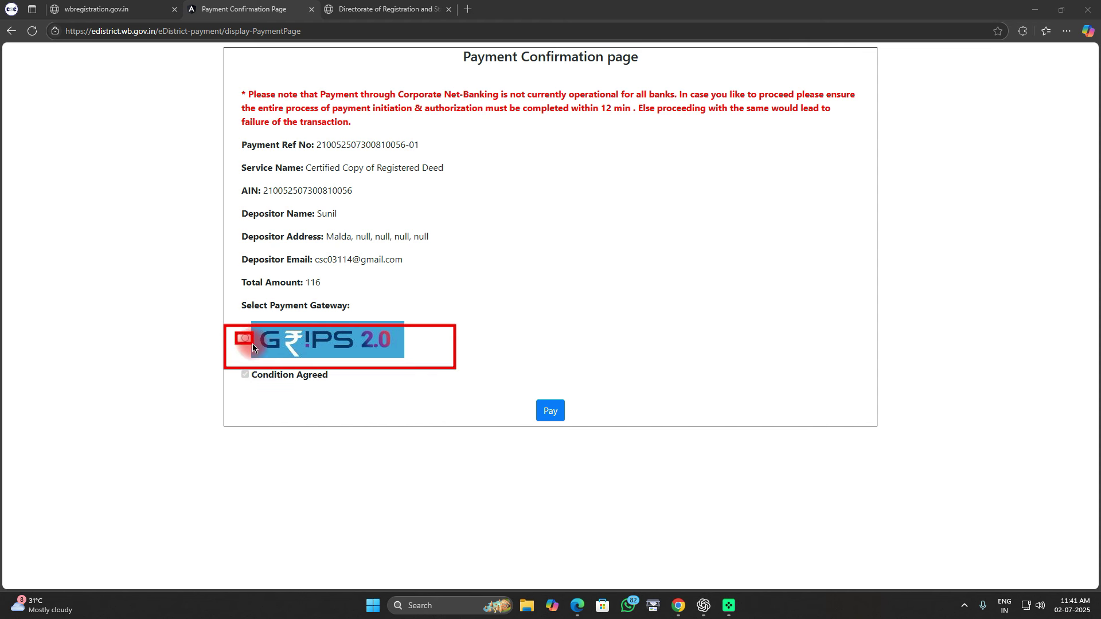
left_click_drag(525, 392, 586, 433)
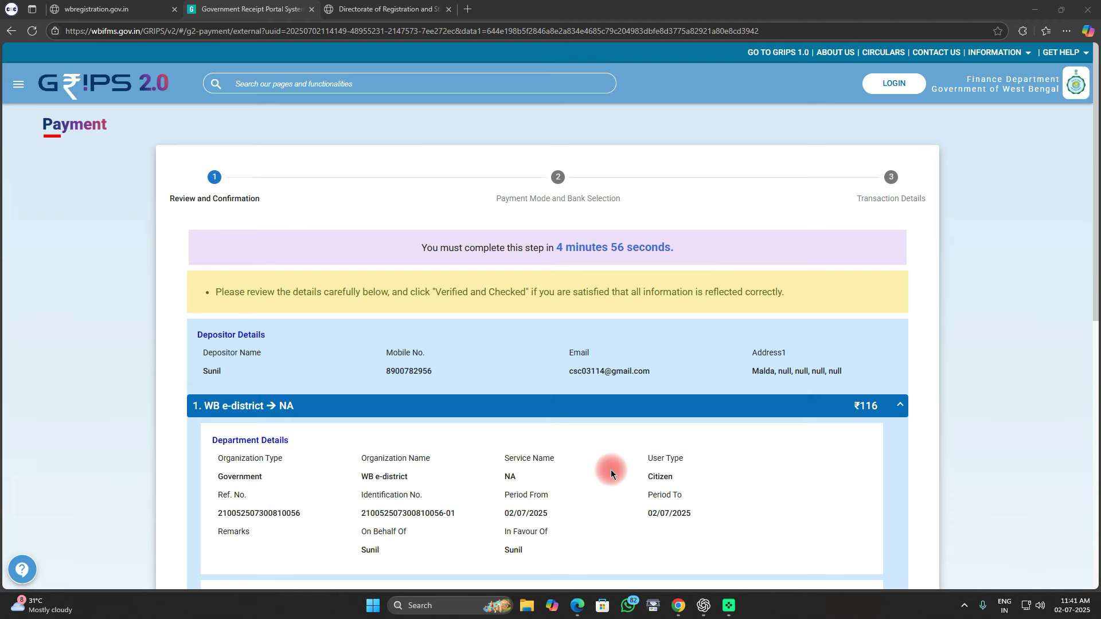
scroll(611, 469, "down", 4)
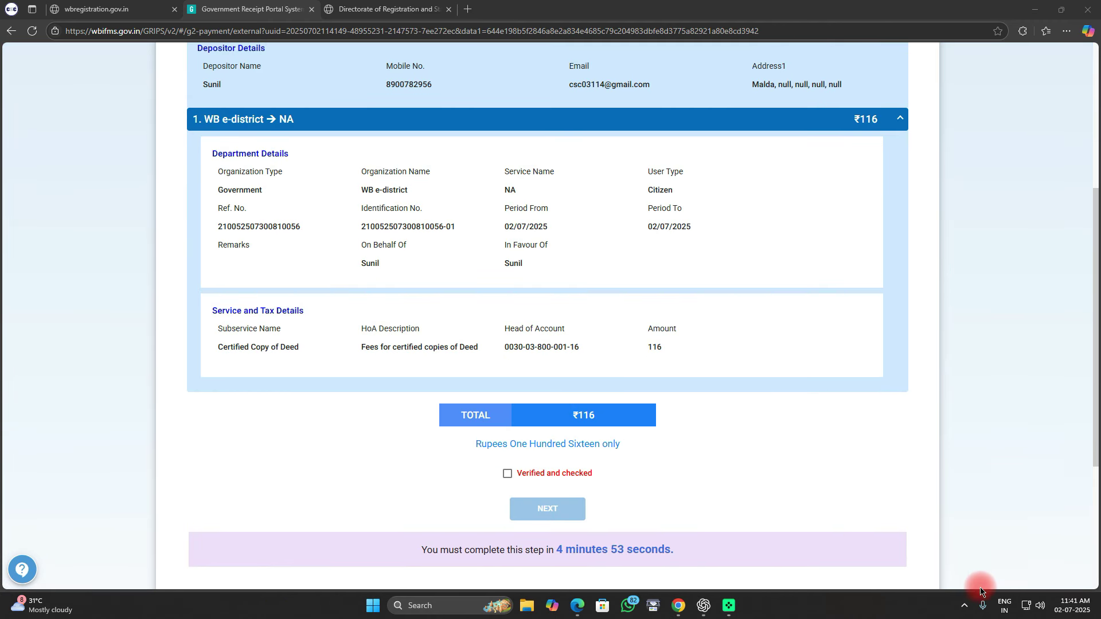
Step: Verify the ₹116 fee details and select SBI Epay as payment mode and bank
mouse_move(545, 393)
left_mouse_down()
mouse_move(584, 419)
mouse_move(657, 437)
left_mouse_up()
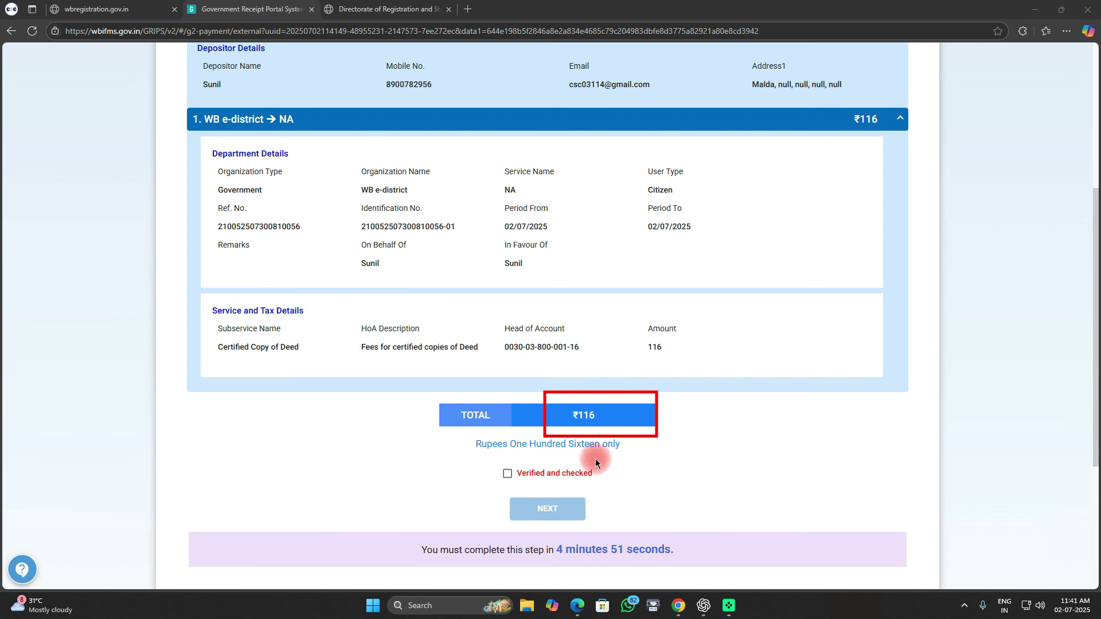
left_click_drag(509, 477, 569, 490)
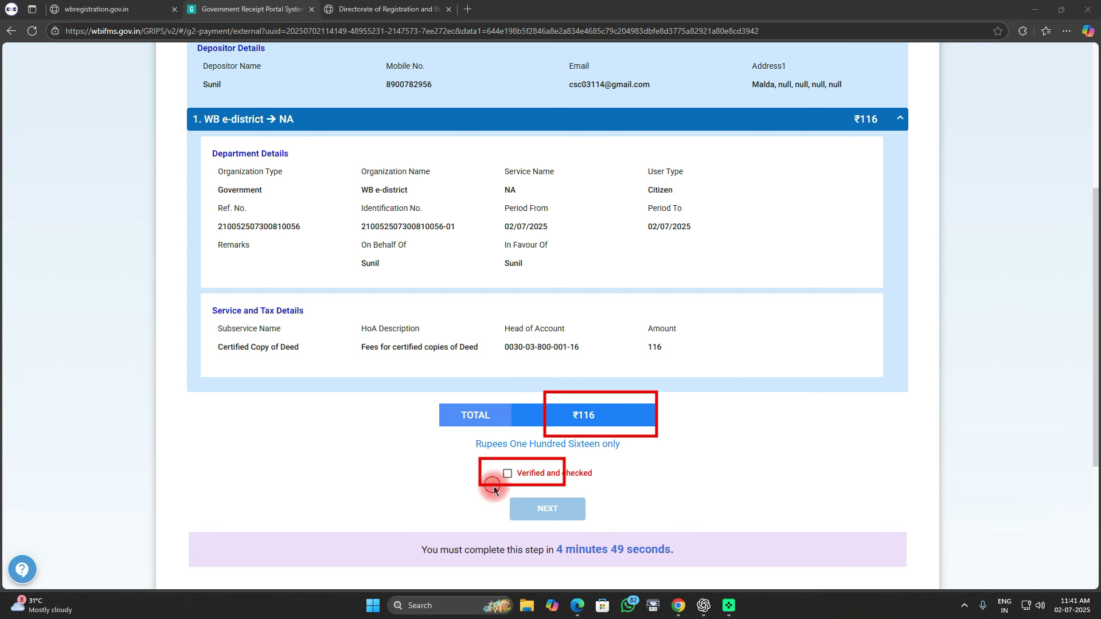
left_click_drag(494, 486, 599, 524)
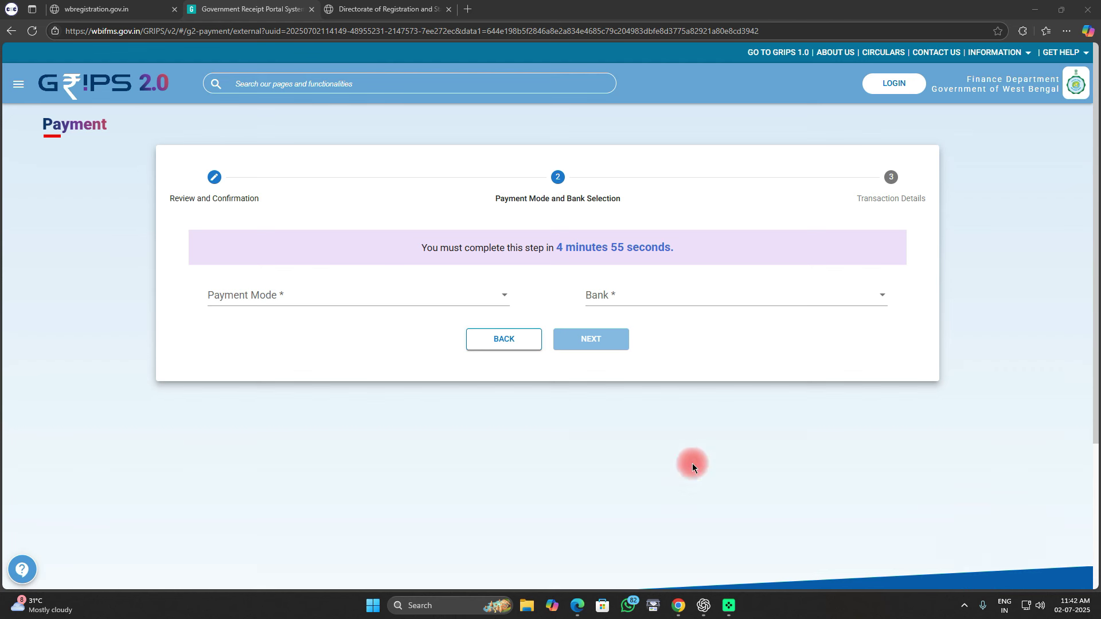
left_click_drag(182, 247, 367, 338)
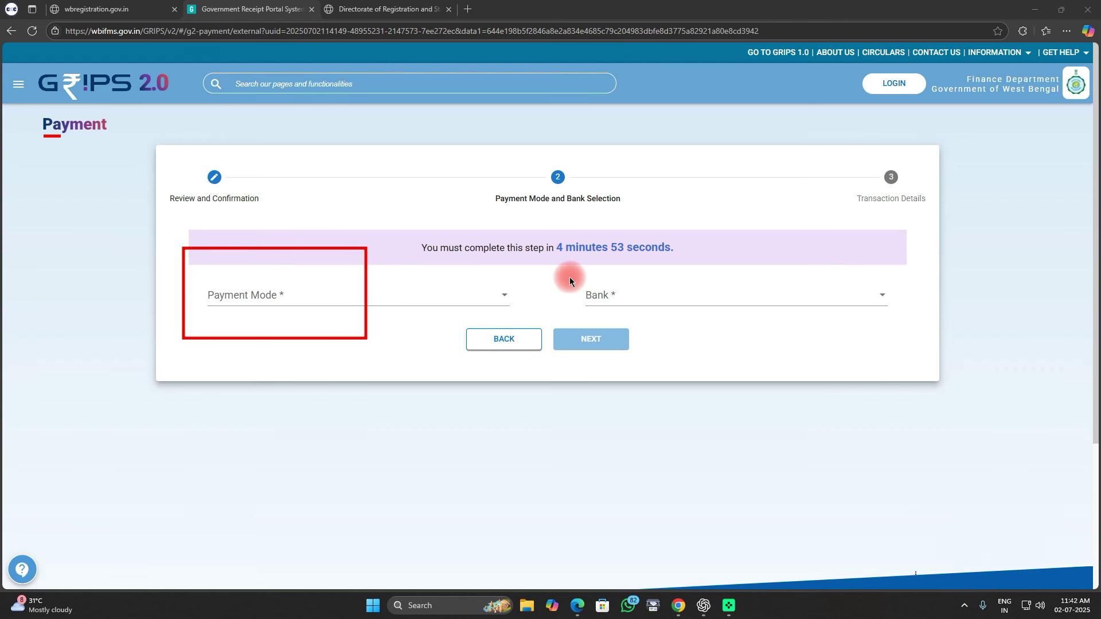
left_click_drag(568, 276, 805, 322)
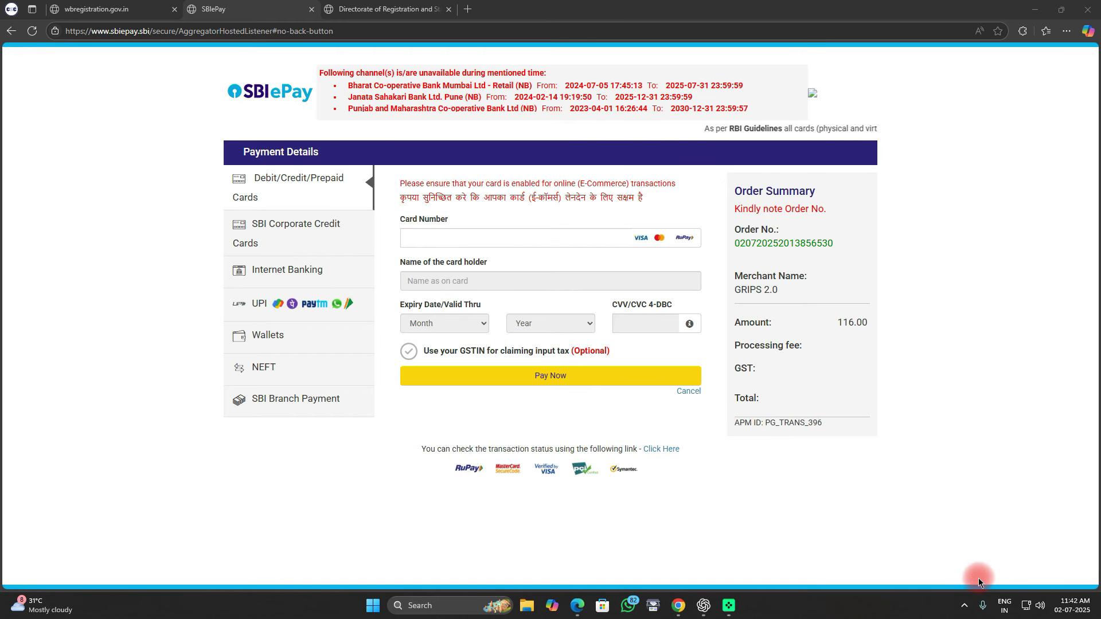
Step: Complete the ₹116 SBIePay payment and return to the eDistrict applications list
mouse_move(316, 410)
left_mouse_down()
mouse_move(767, 460)
mouse_move(900, 462)
left_mouse_up()
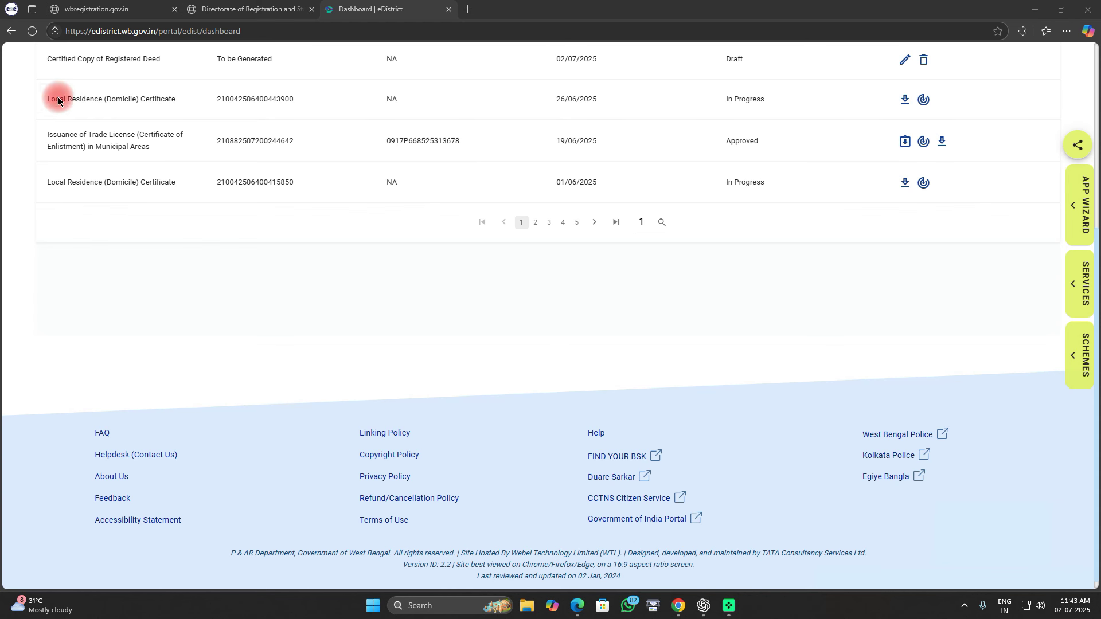
Step: Open the approved Trade License's certificate list to view 88_output.pdf
mouse_move(20, 128)
left_mouse_down()
mouse_move(467, 172)
mouse_move(967, 160)
left_mouse_up()
left_click_drag(712, 126, 772, 154)
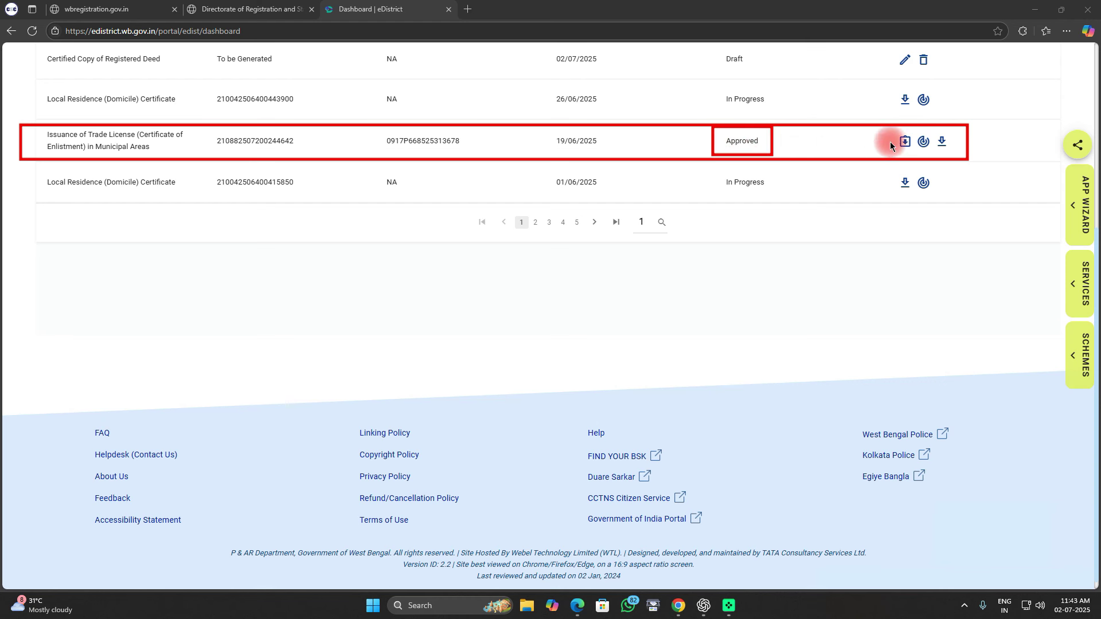
left_click(904, 141)
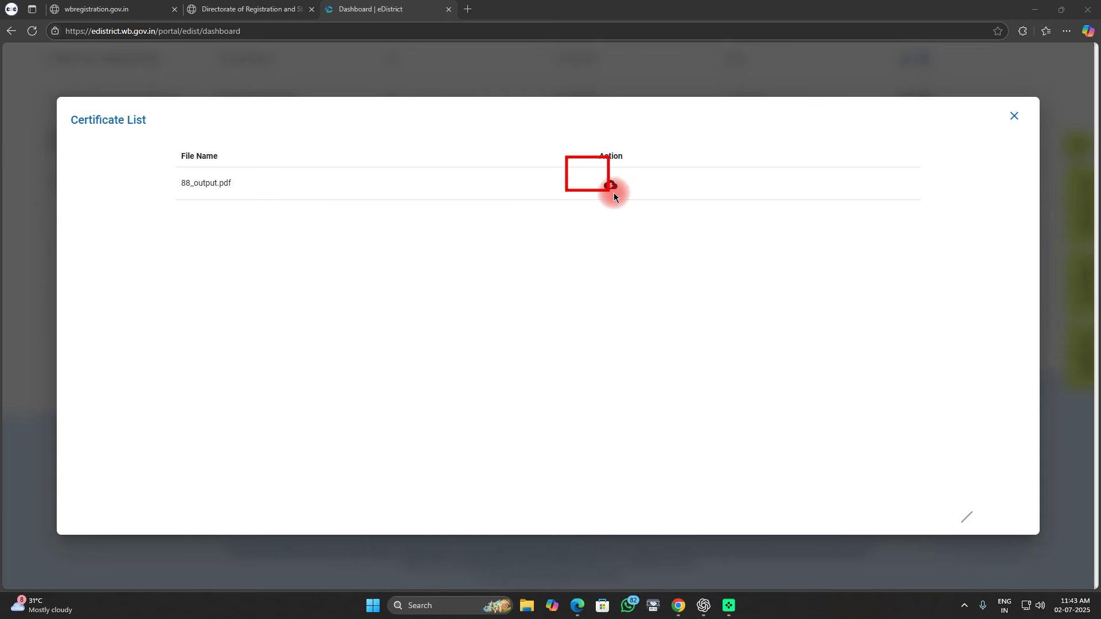
left_click_drag(614, 193, 673, 211)
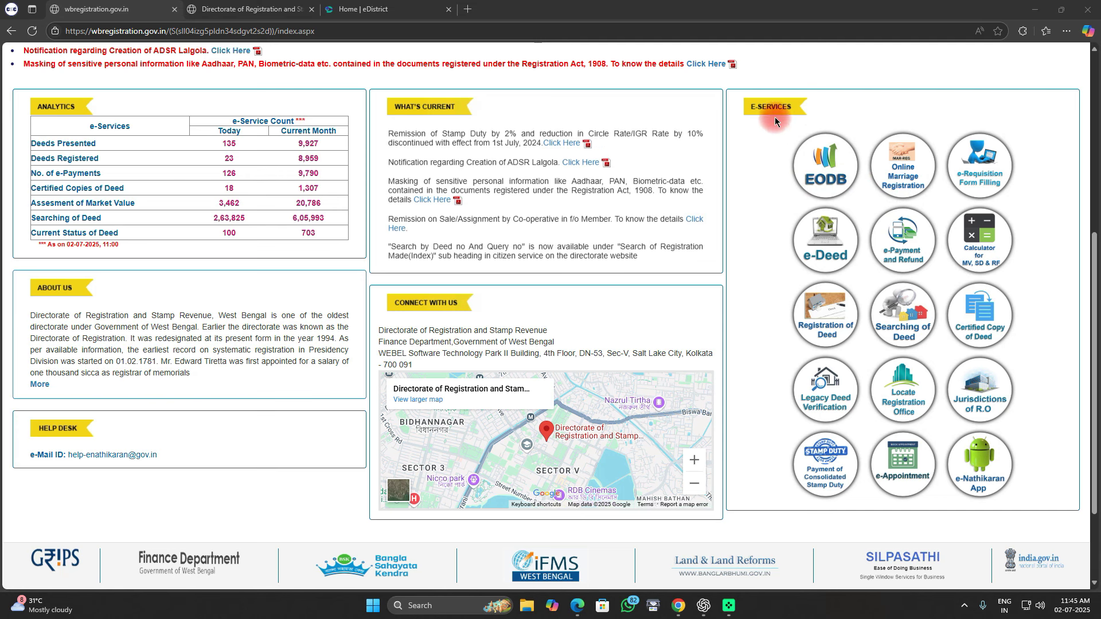
Step: Bring up the e-Nathikaran E-Services panel showing Searching of Deed and Certified Copy of Deed
mouse_move(775, 121)
left_mouse_down()
mouse_move(986, 497)
mouse_move(1042, 504)
left_mouse_up()
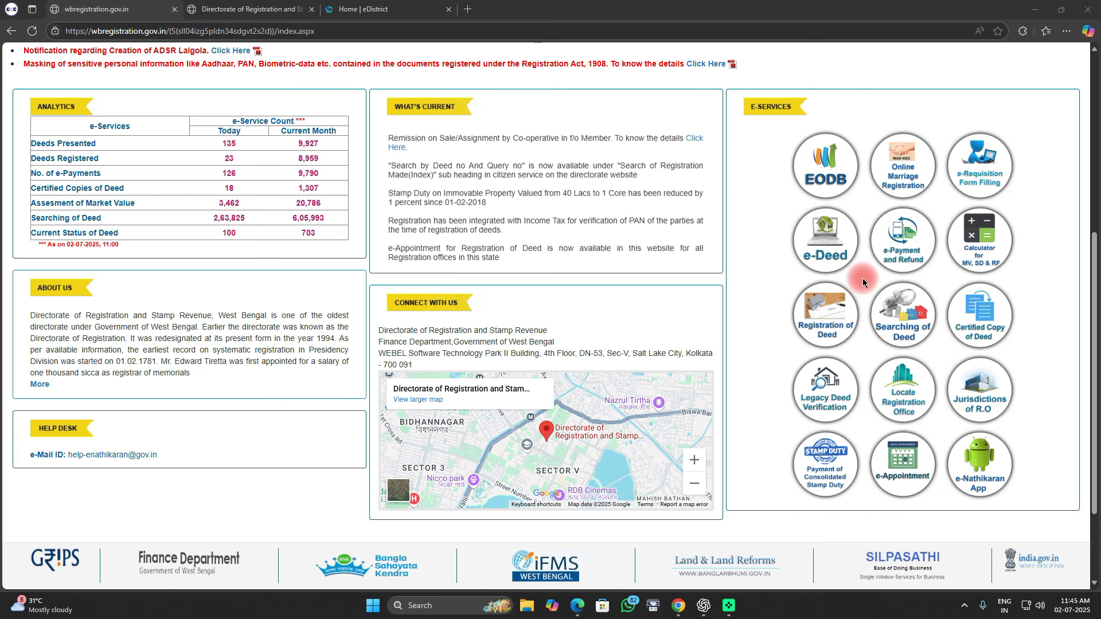
left_click_drag(862, 279, 944, 352)
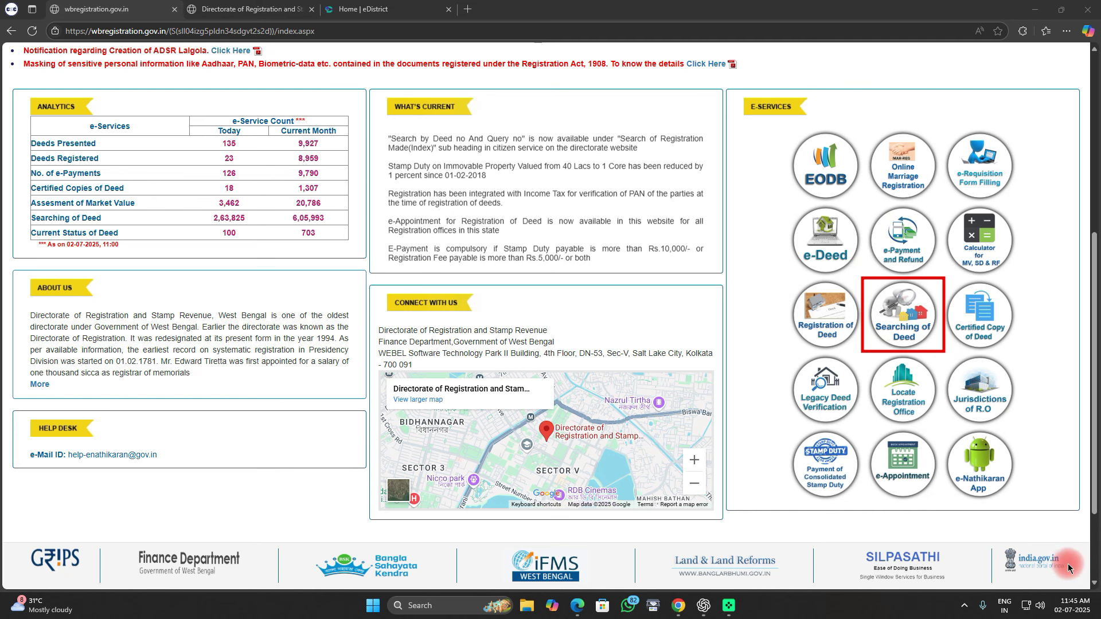